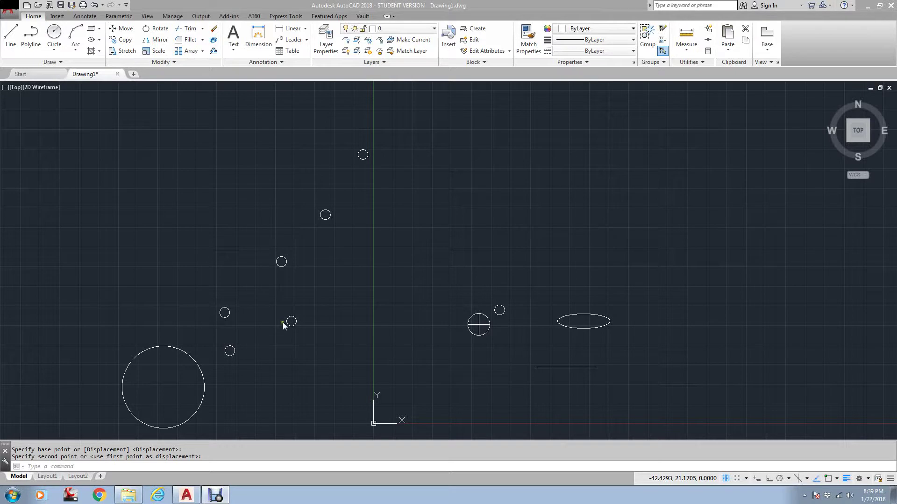
Rotate the six small circles near the large circle by about 97° around the large circle's centre.
middle_drag(270, 315, 351, 255)
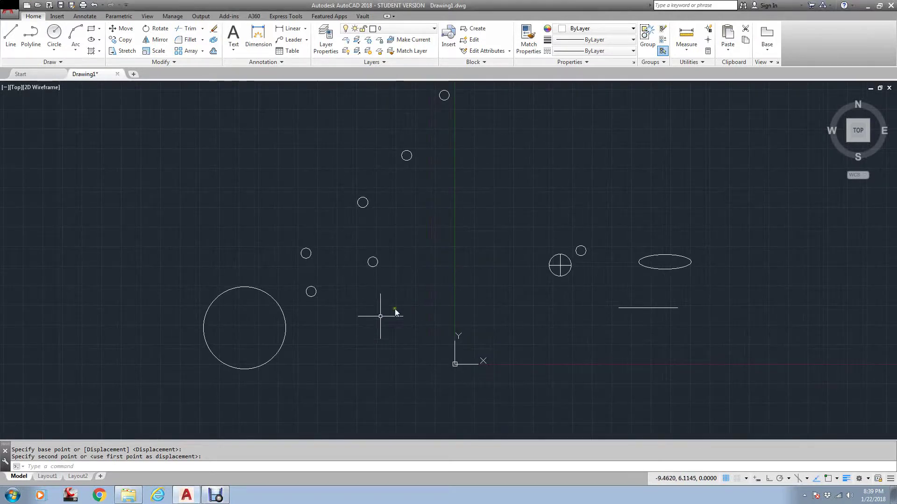
scroll(343, 314, down, 2)
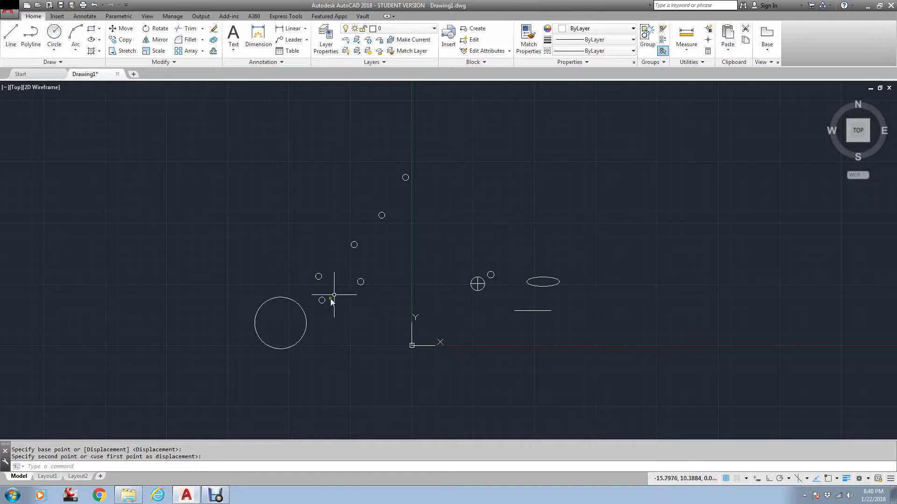
click(158, 29)
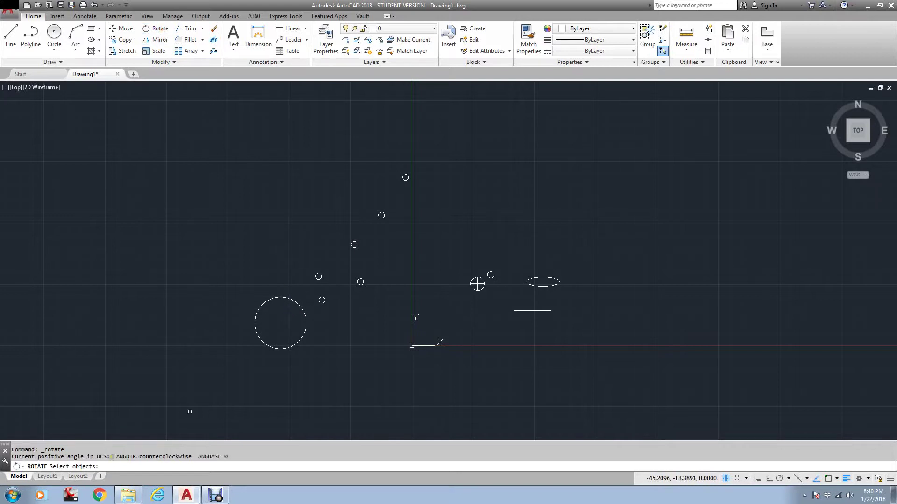
click(375, 306)
click(316, 229)
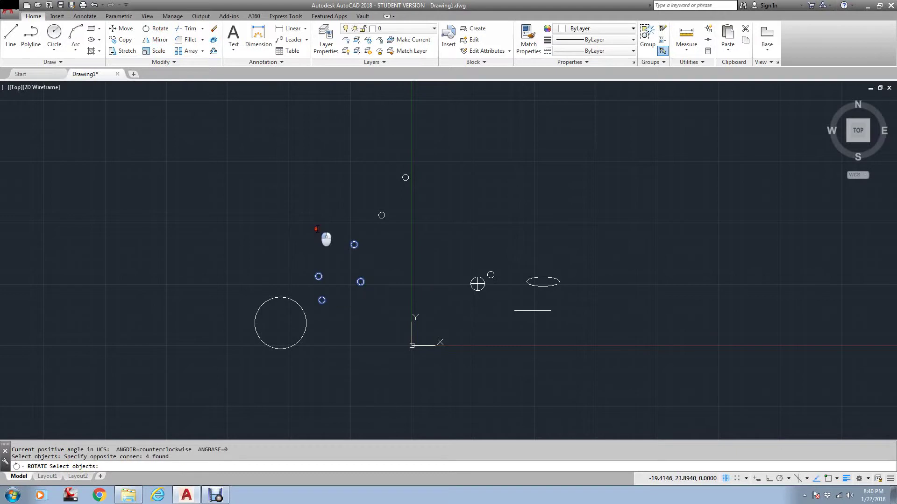
click(395, 257)
click(332, 194)
click(360, 196)
click(425, 154)
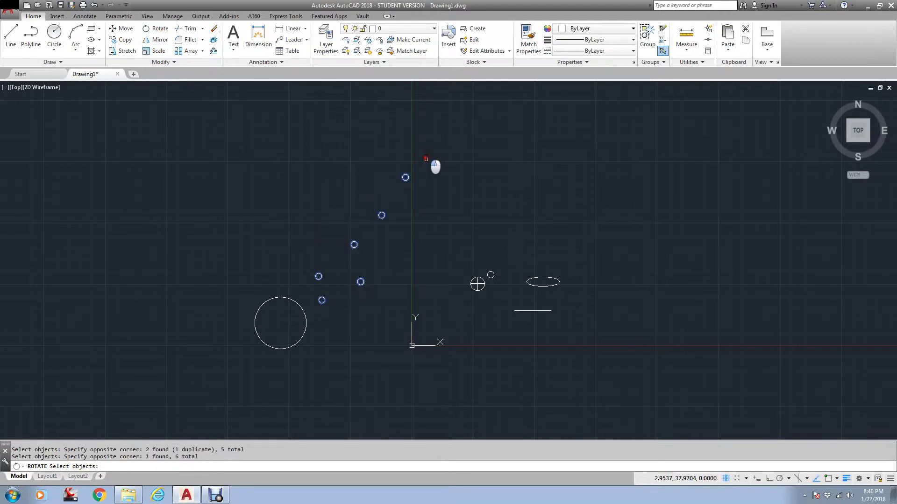
key(Return)
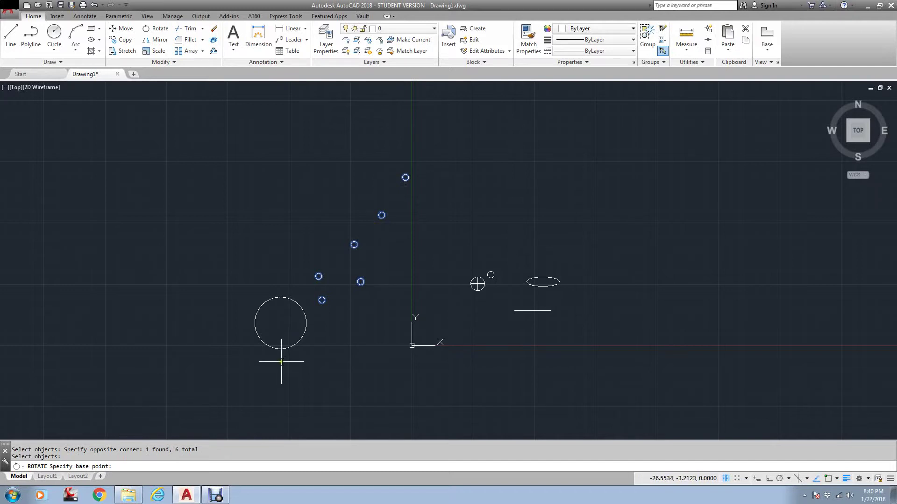
key(Return)
click(282, 322)
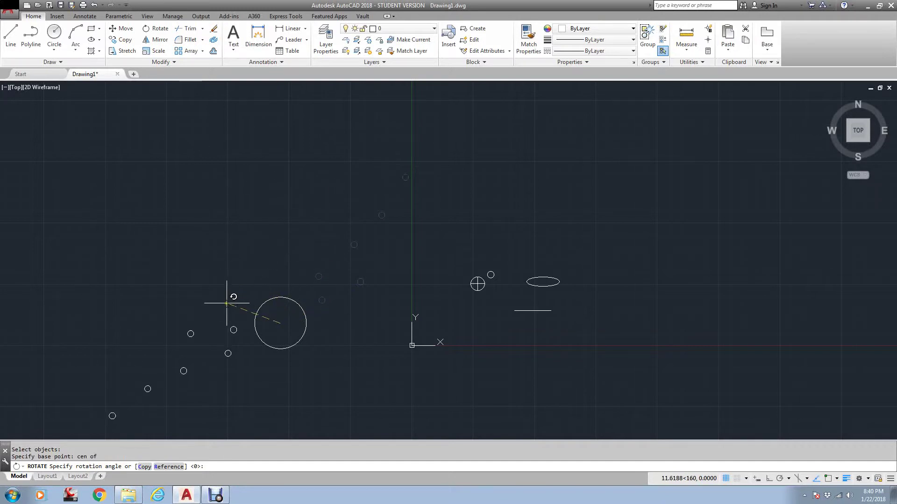
scroll(252, 346, down, 2)
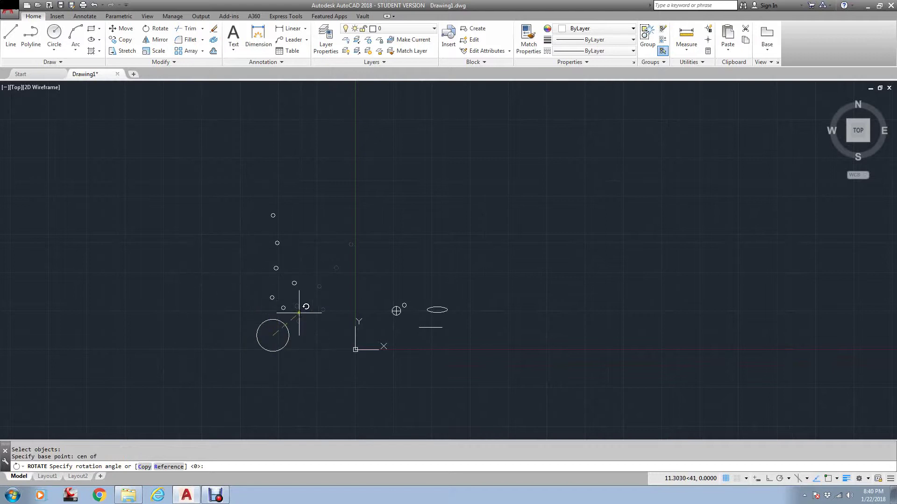
click(267, 292)
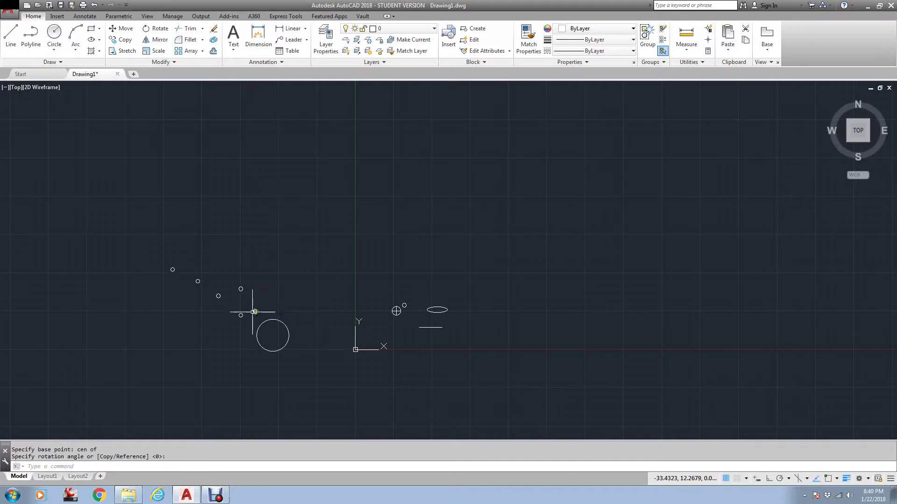
Rotate the same six small circles by about 351° around a base point inside the large circle, off its centre.
scroll(265, 311, up, 2)
key(Return)
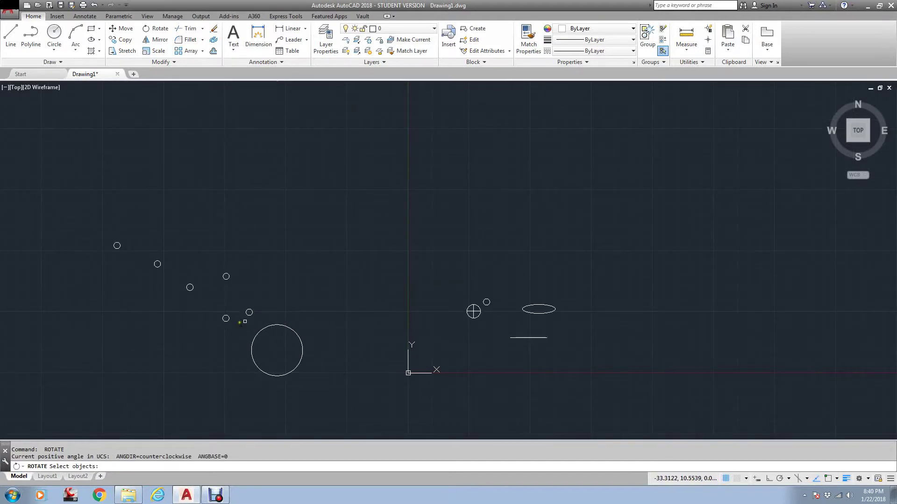
click(258, 322)
click(70, 206)
key(Return)
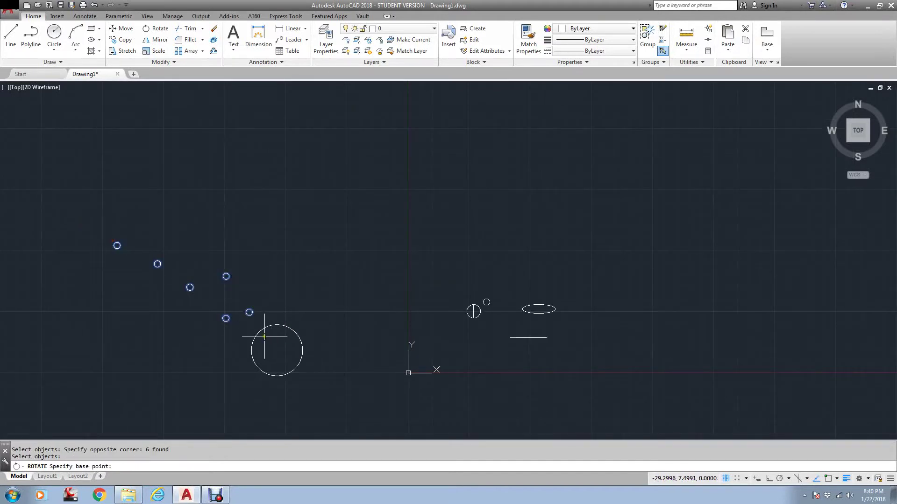
click(264, 337)
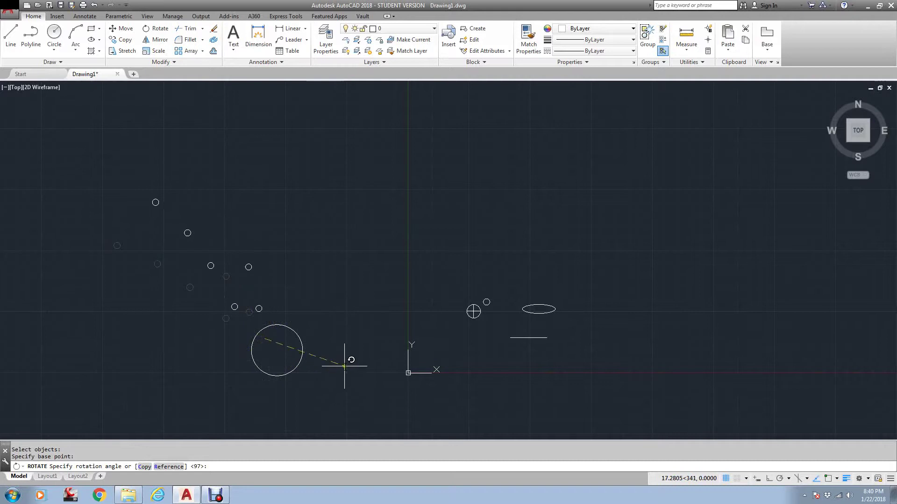
click(356, 345)
Rotate only the outer circle of the crossed circle around its own centre.
scroll(481, 306, up, 4)
middle_drag(512, 314, 444, 293)
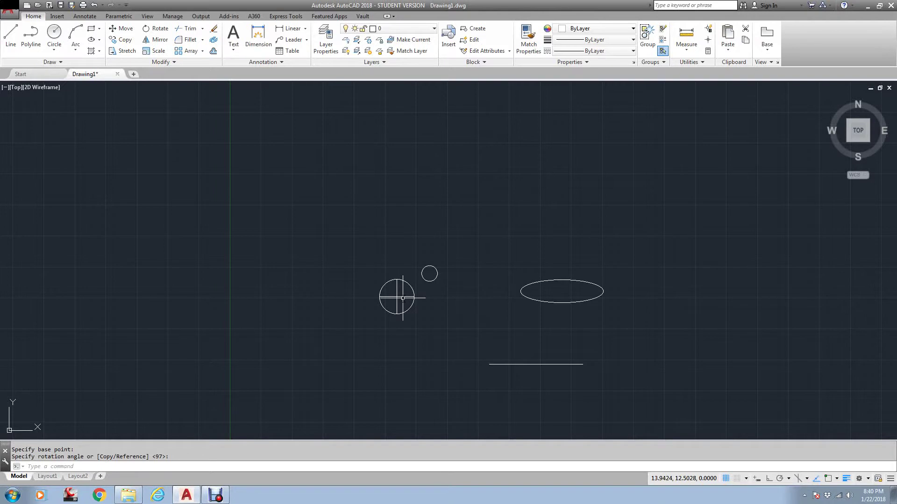
scroll(402, 298, up, 4)
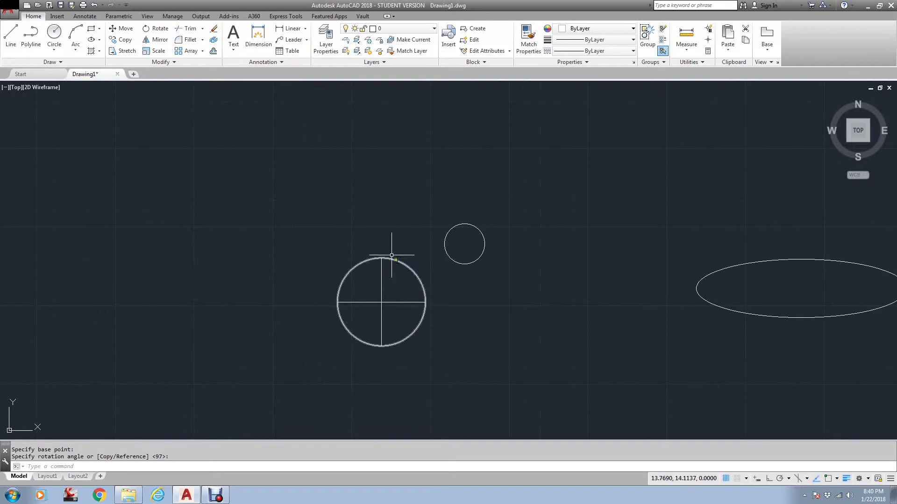
click(156, 29)
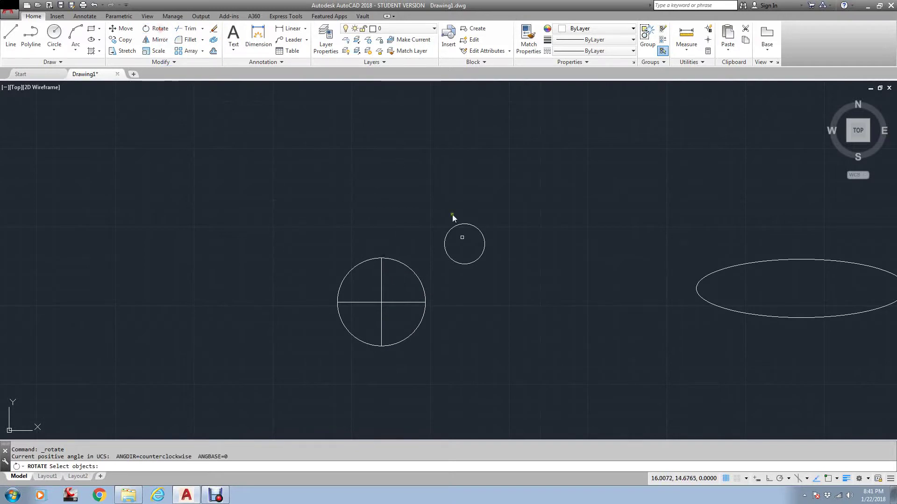
click(418, 275)
key(Return)
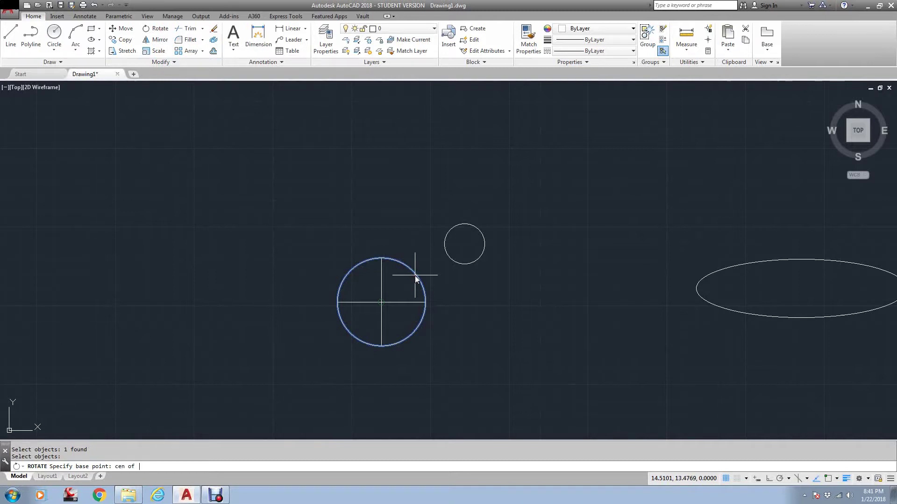
click(415, 277)
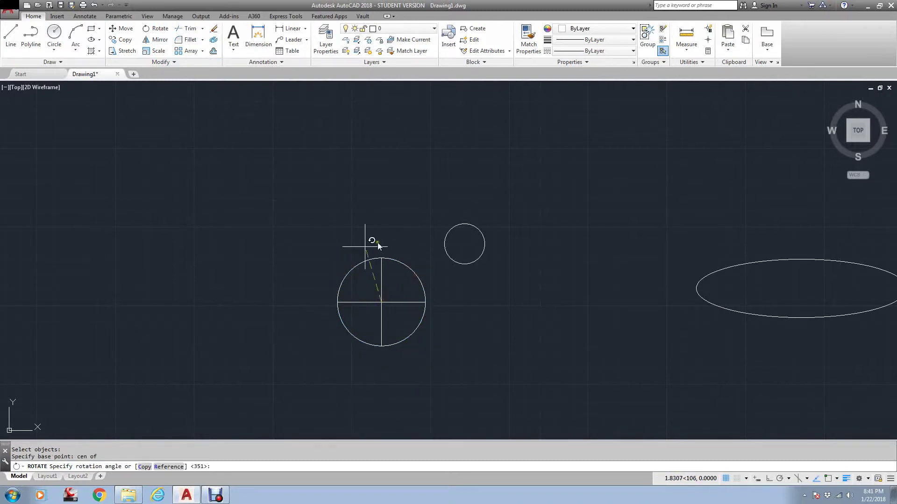
click(360, 269)
Rotate the two crossing lines inside the circle by about 331° around the circle's centre.
key(Return)
click(388, 285)
click(377, 312)
key(Return)
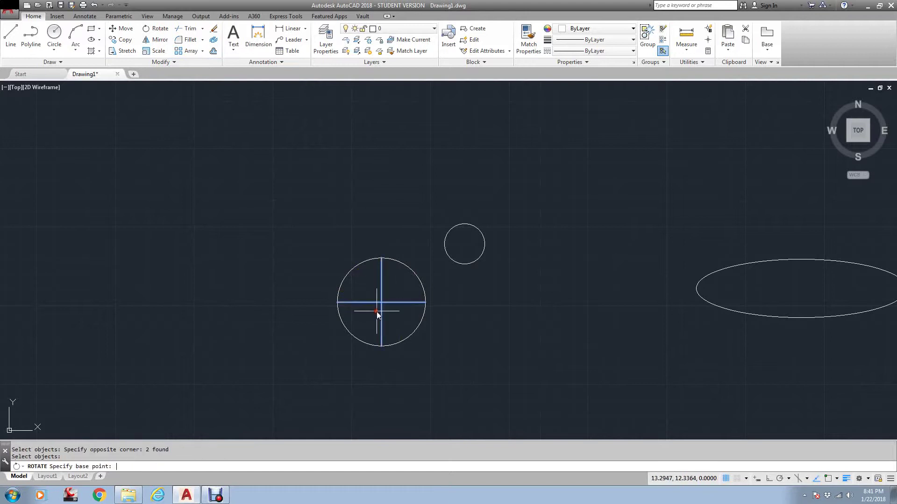
key(Return)
click(415, 268)
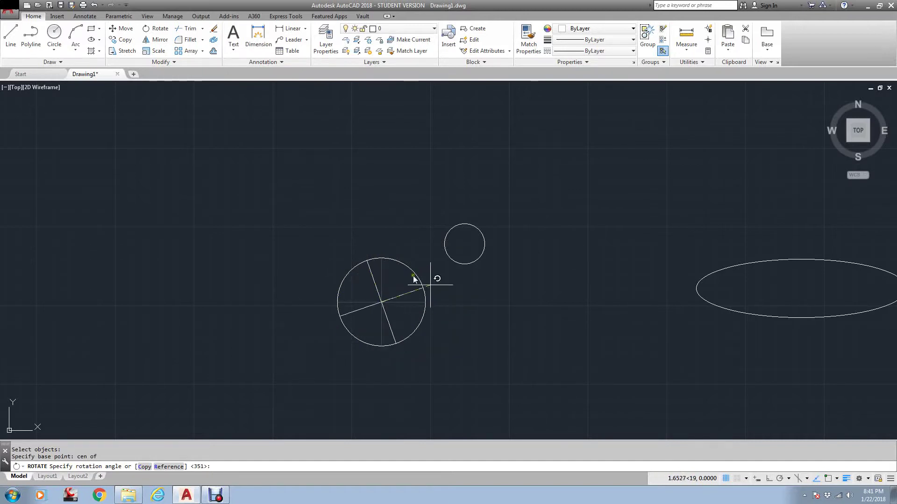
click(432, 330)
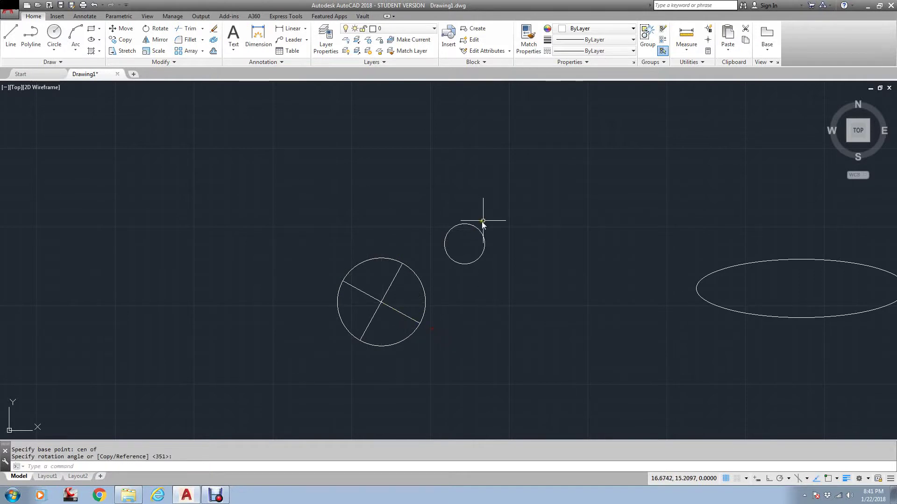
Rotate the small circle beside the crossed circle by about 356° around the crossed circle's centre.
key(space)
click(503, 212)
click(449, 274)
key(space)
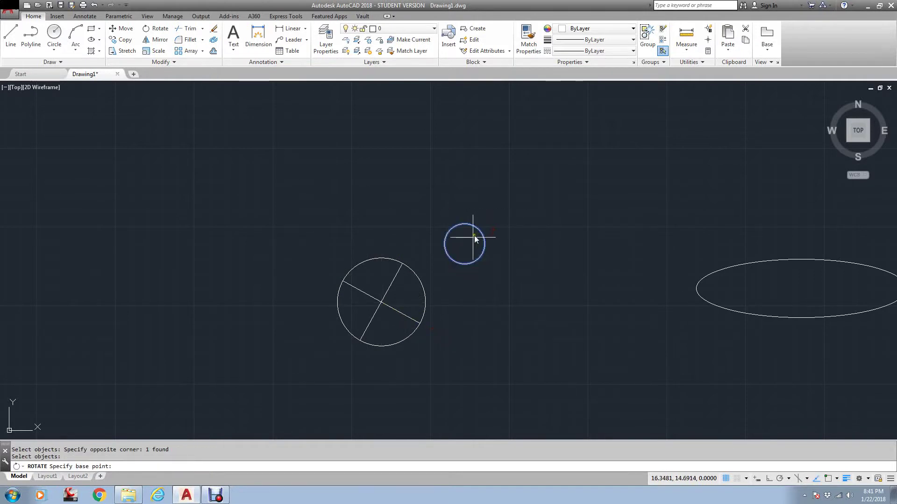
text(cen)
key(space)
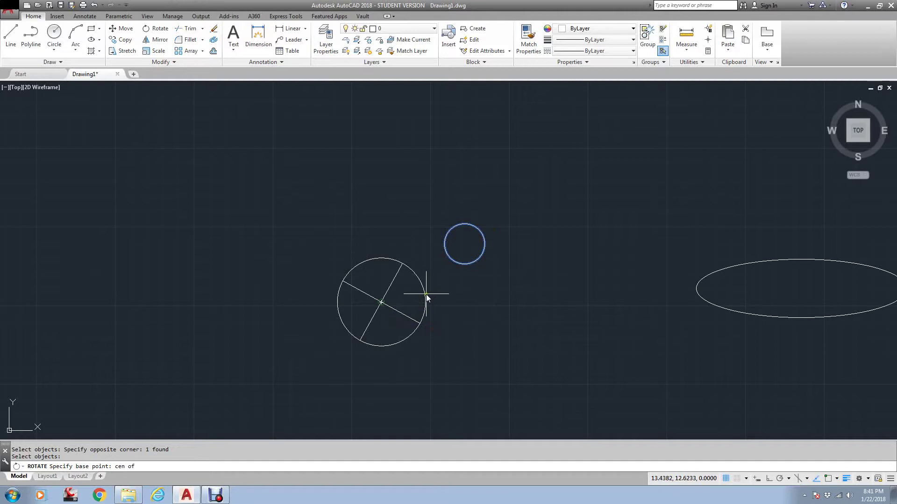
click(426, 297)
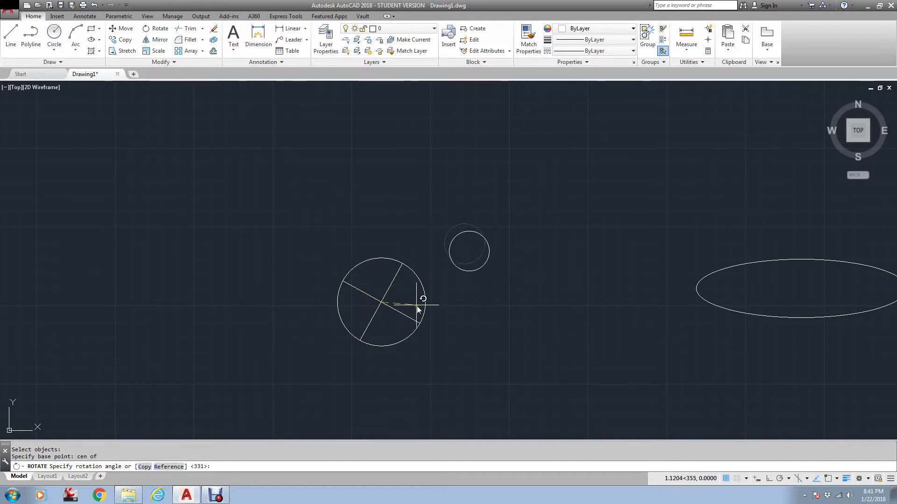
click(426, 304)
Rotate the ellipse by -45° around a base point just above it.
scroll(466, 276, down, 1)
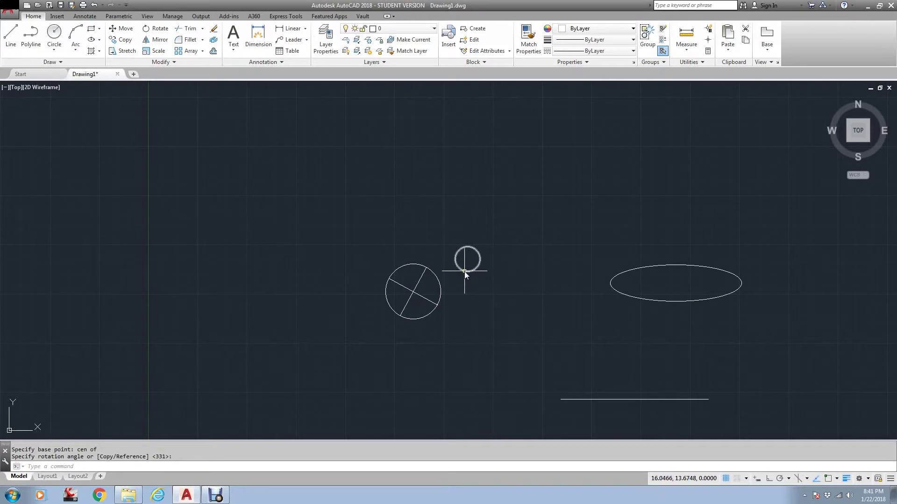
scroll(472, 270, down, 2)
scroll(545, 287, up, 4)
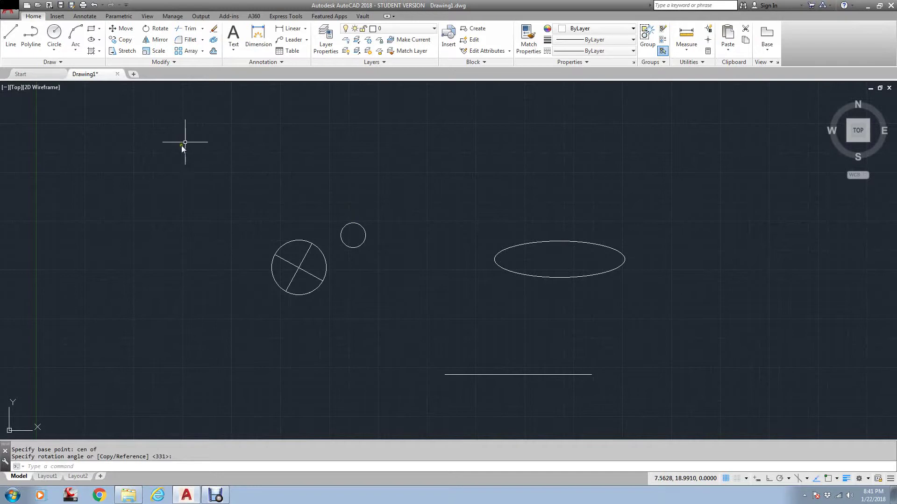
click(159, 29)
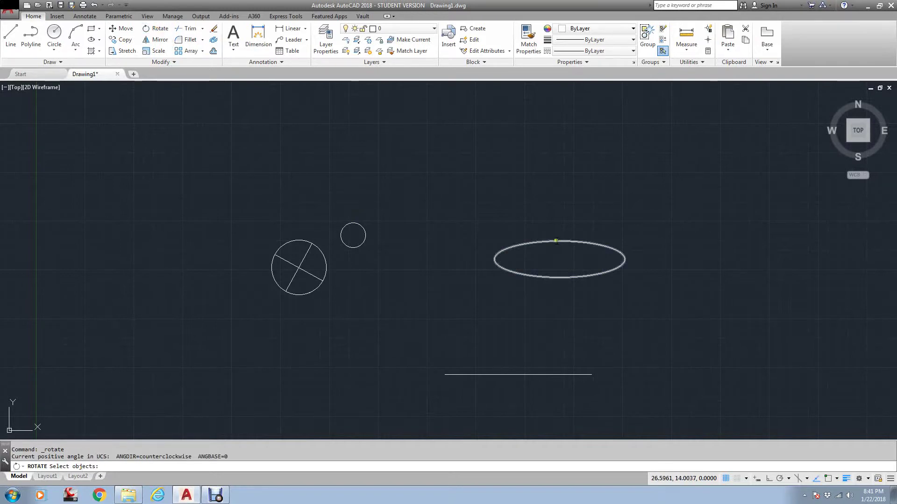
click(558, 241)
key(Return)
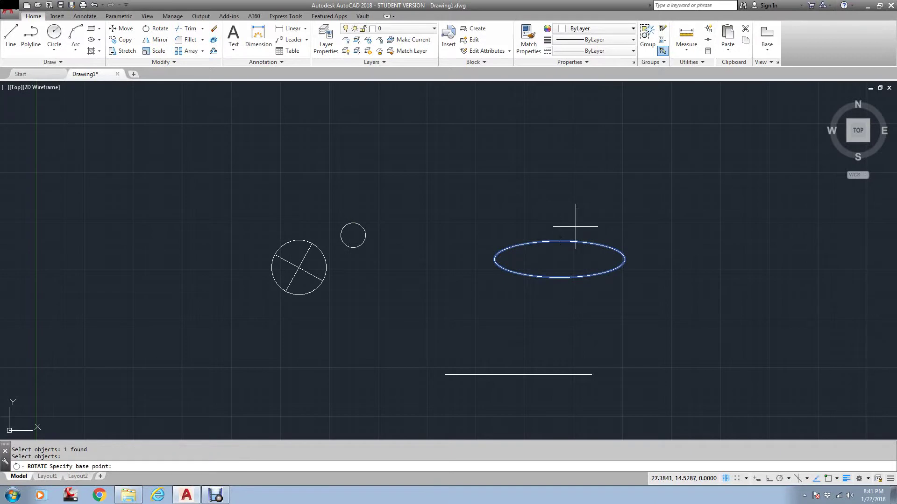
click(562, 225)
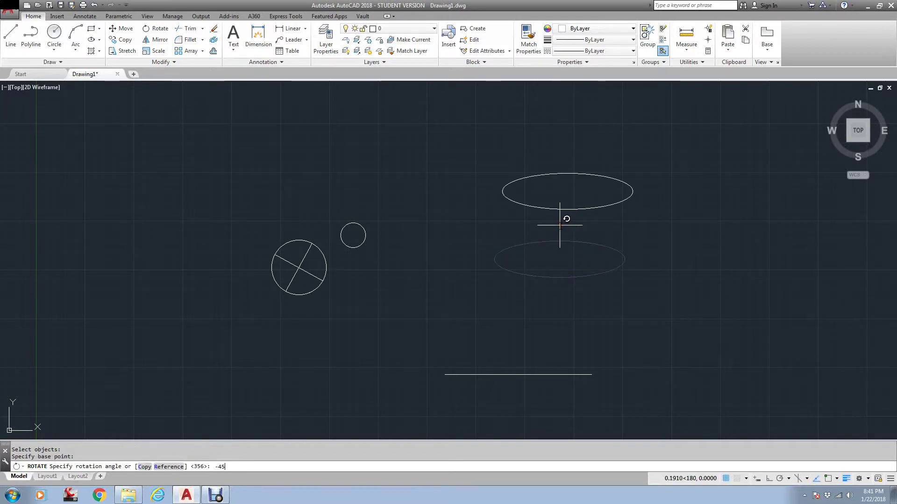
key(Return)
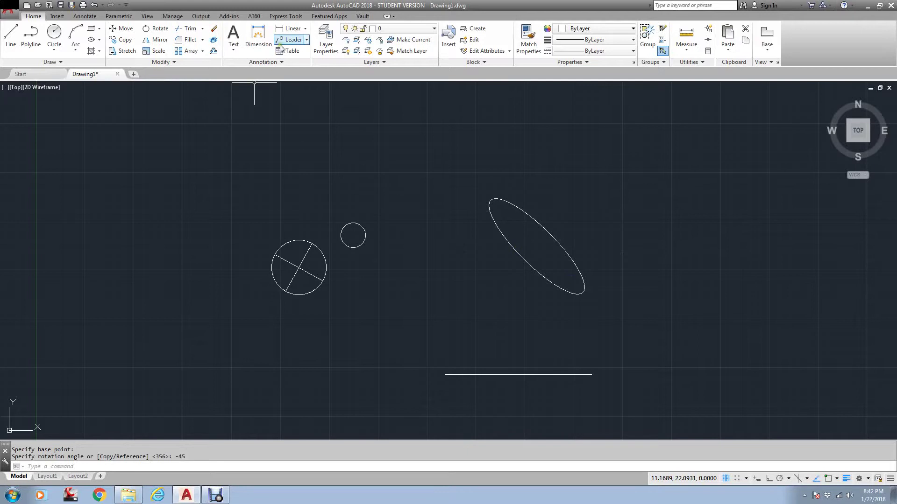
Add the multiline text "Houston, Texas" in the empty area above the crossed circle.
click(233, 48)
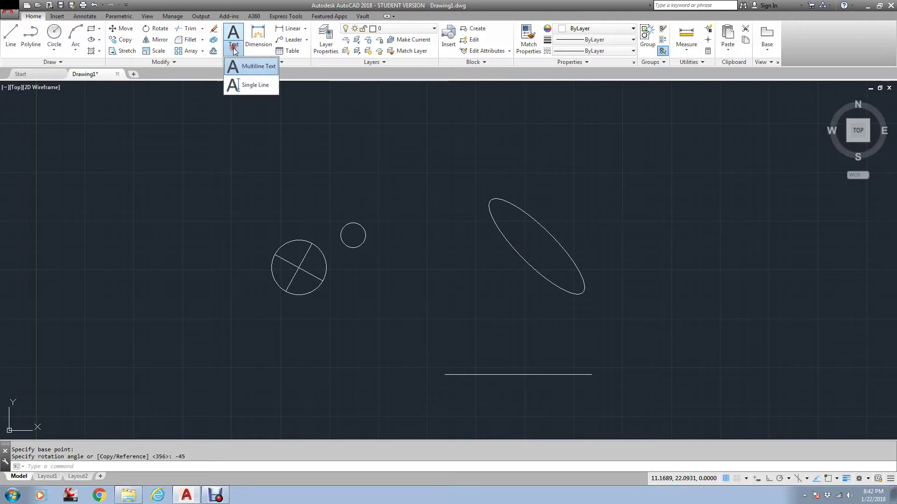
click(259, 66)
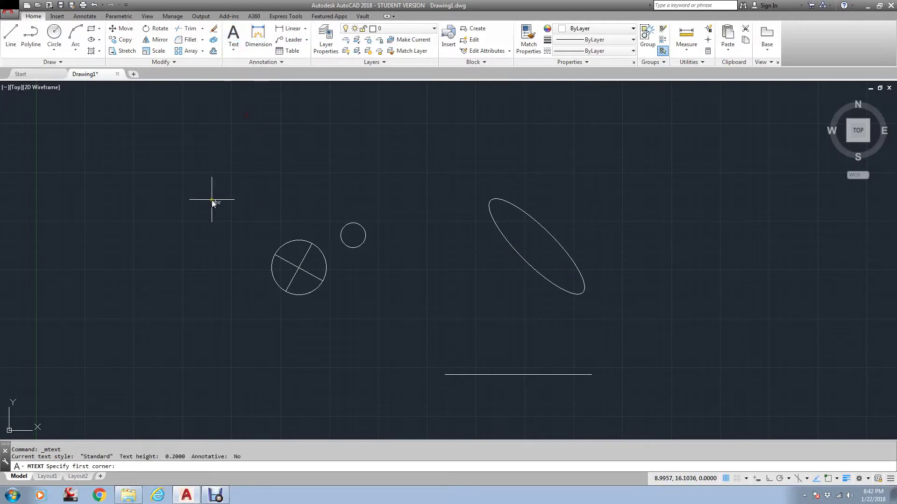
click(278, 175)
click(278, 174)
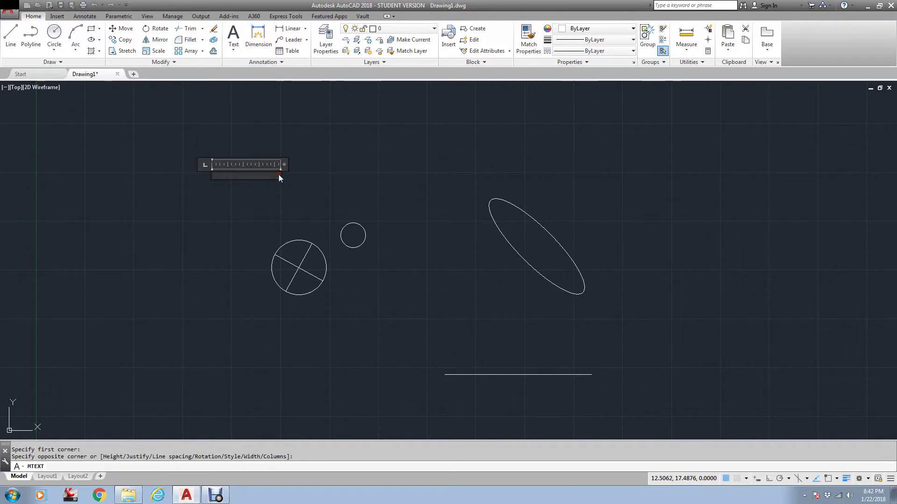
text(HOuston)
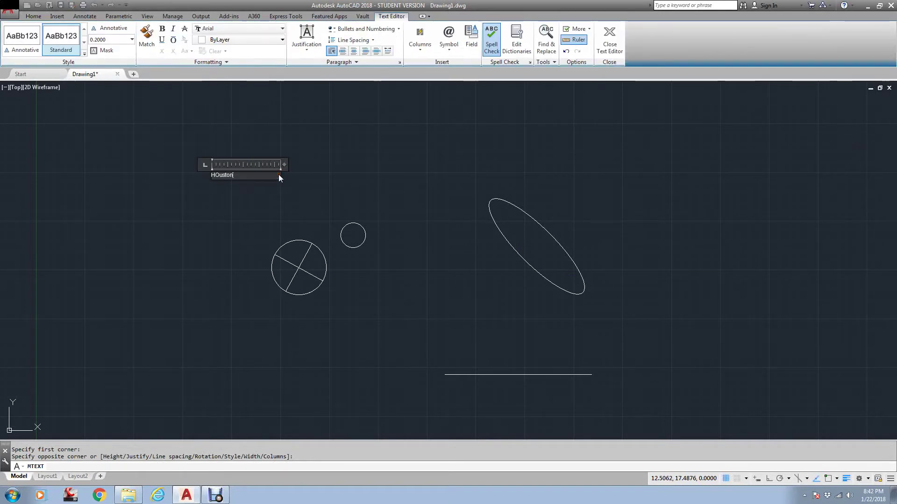
key(BackSpace)
key(BackSpace)
key(BackSpace)
key(BackSpace)
key(BackSpace)
text(oust,)
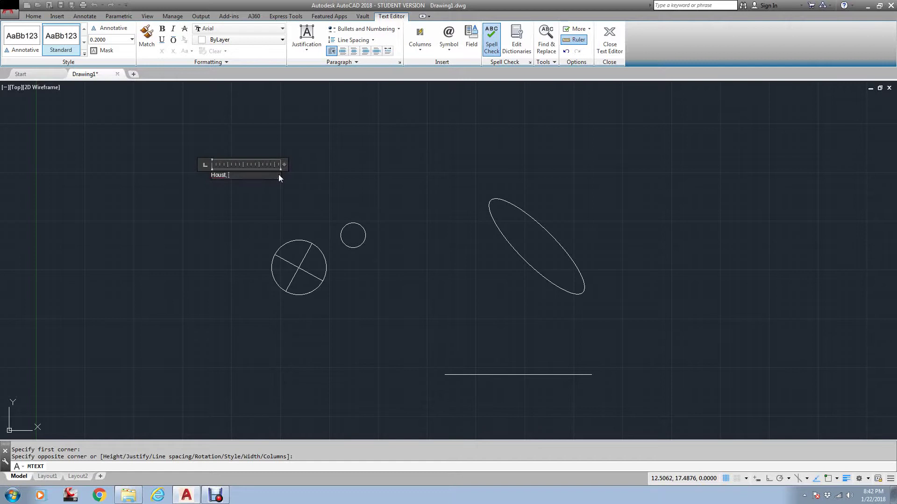
key(BackSpace)
text(on, Texas)
click(320, 194)
scroll(221, 166, up, 5)
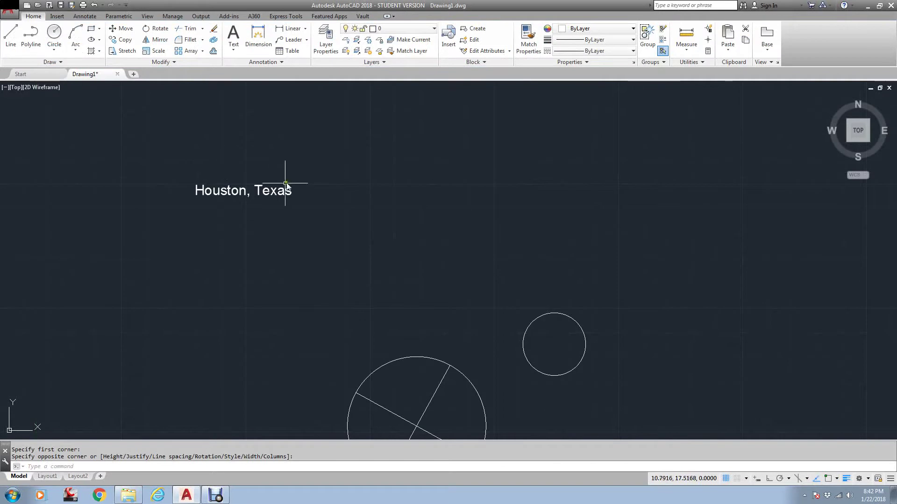
Move the "Houston, Texas" text into the upper half of the crossed circle.
scroll(349, 230, down, 5)
text(m)
key(Return)
click(322, 215)
key(Return)
click(332, 234)
scroll(467, 292, up, 4)
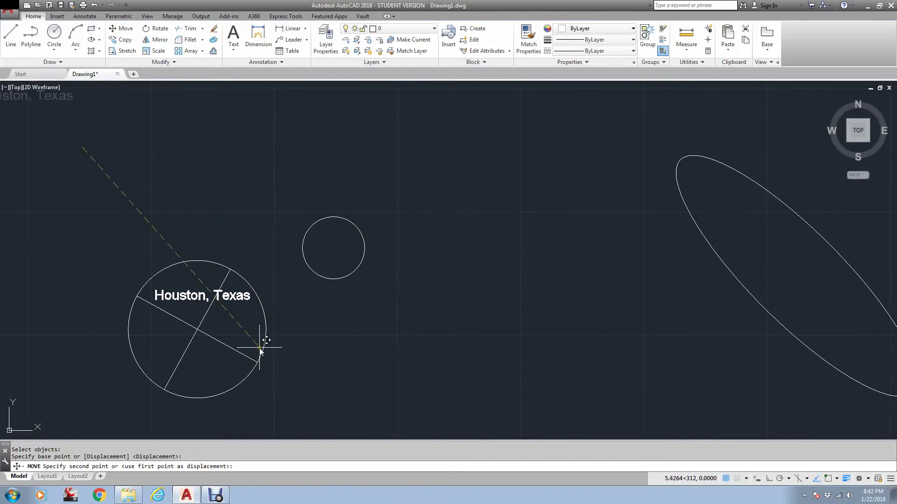
click(257, 349)
middle_drag(179, 313, 206, 280)
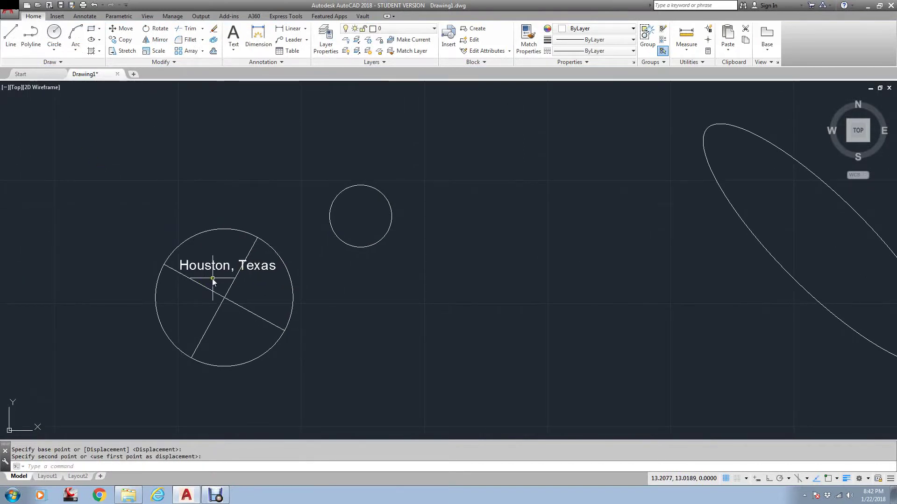
Rotate the "Houston, Texas" text by about 331° around its lower-left corner so it runs along the sloping line.
scroll(217, 271, up, 2)
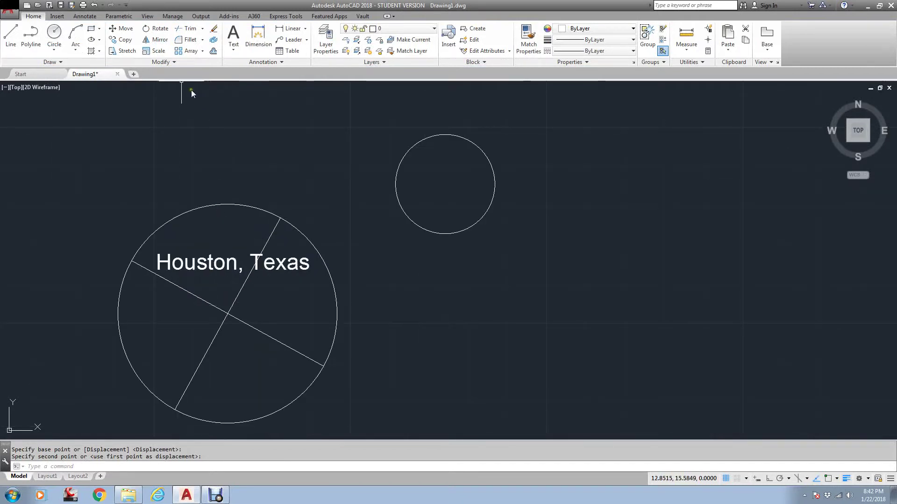
click(157, 29)
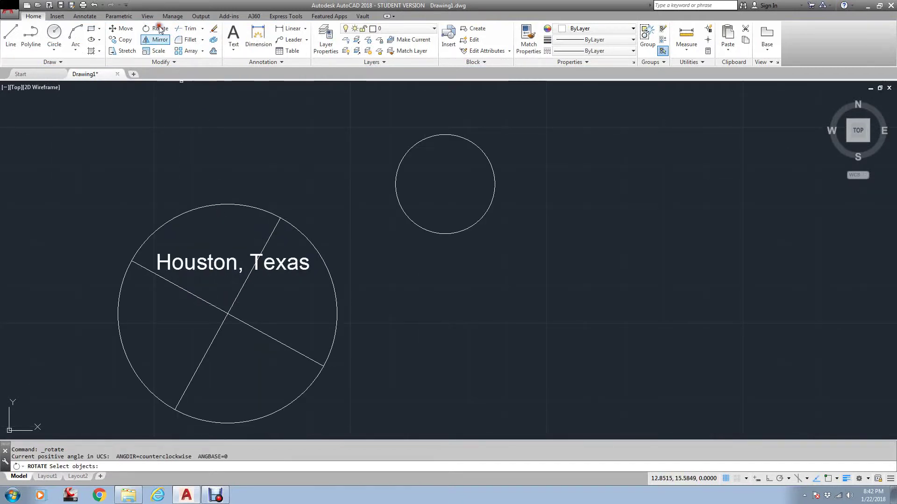
click(204, 263)
key(Return)
scroll(162, 269, up, 4)
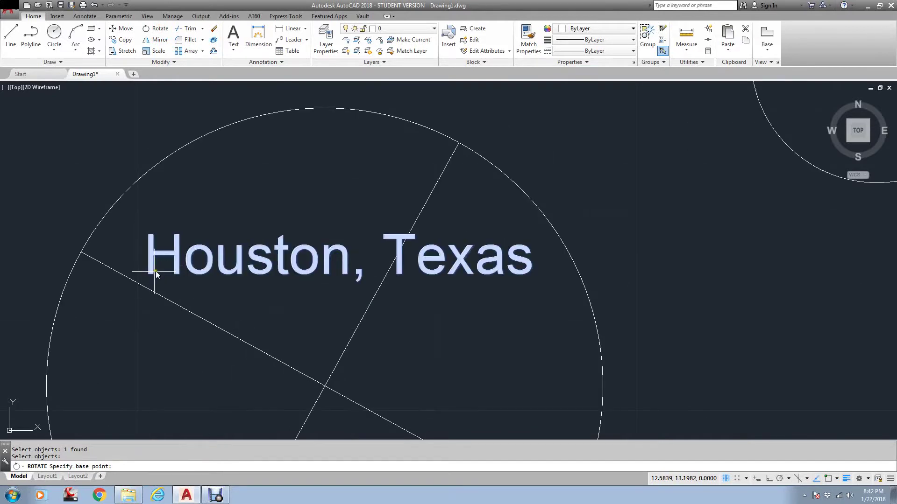
click(150, 274)
middle_drag(249, 316, 152, 180)
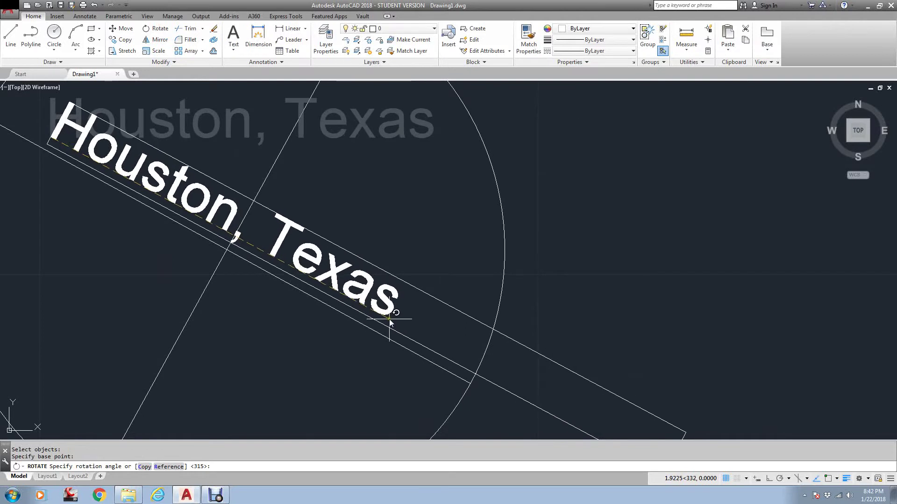
click(392, 323)
scroll(416, 282, down, 4)
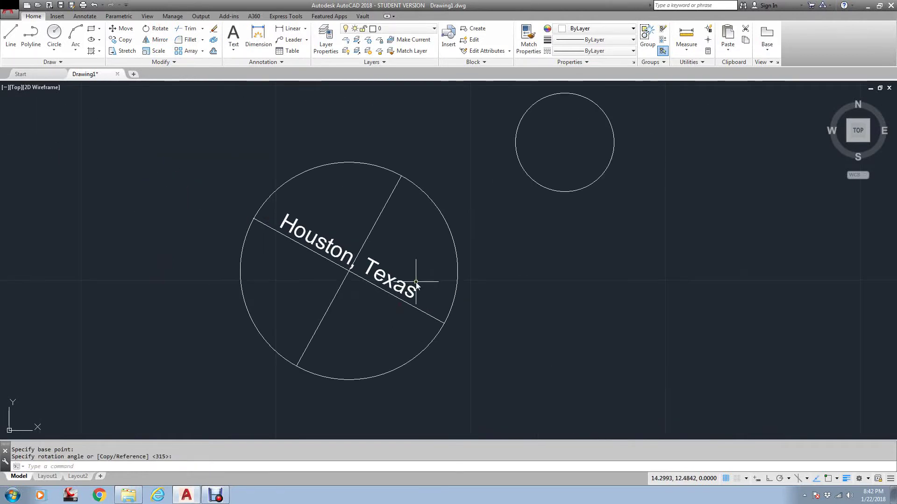
scroll(416, 283, down, 3)
scroll(517, 285, down, 3)
middle_drag(518, 285, 310, 254)
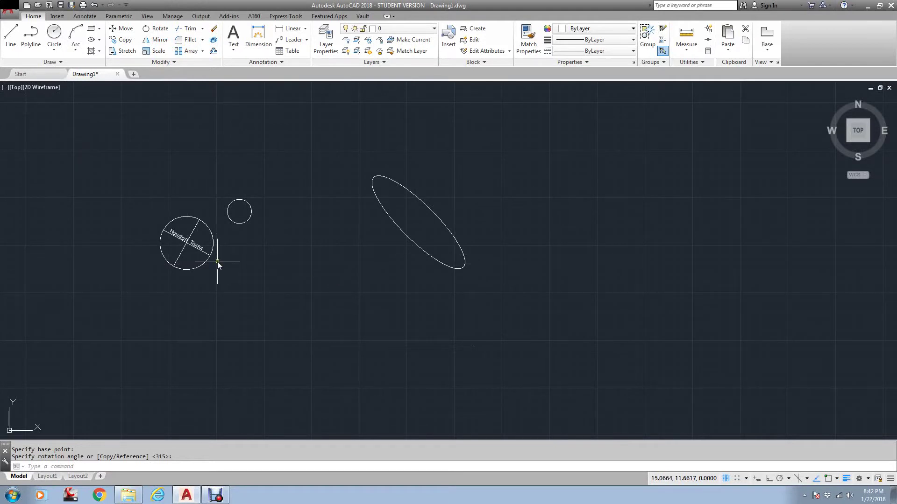
click(205, 252)
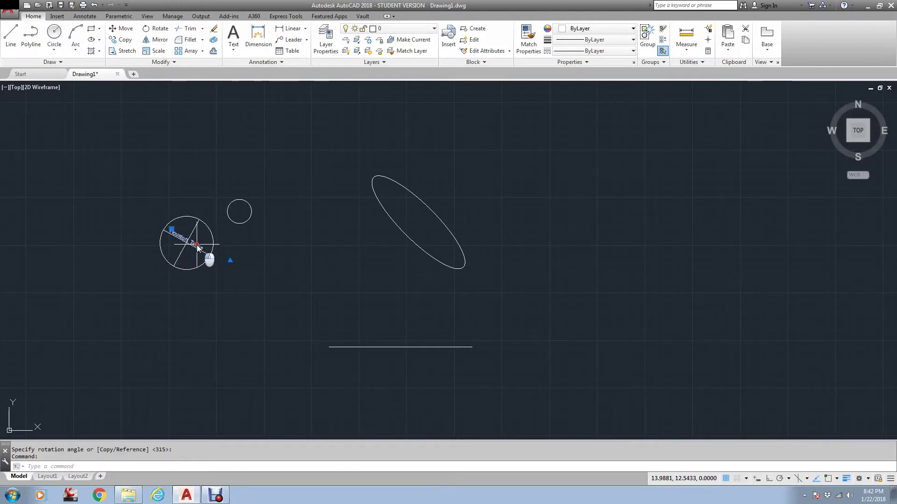
key(Escape)
key(Escape)
Rotate the two crossing lines and the text together by about 179° around the circle's centre.
scroll(179, 233, up, 6)
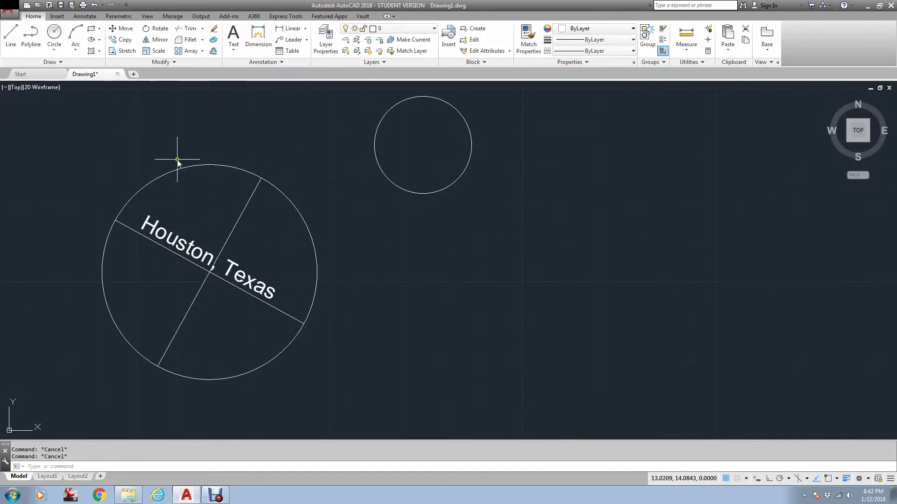
click(156, 28)
click(226, 195)
click(193, 311)
text(cen)
key(Return)
click(315, 260)
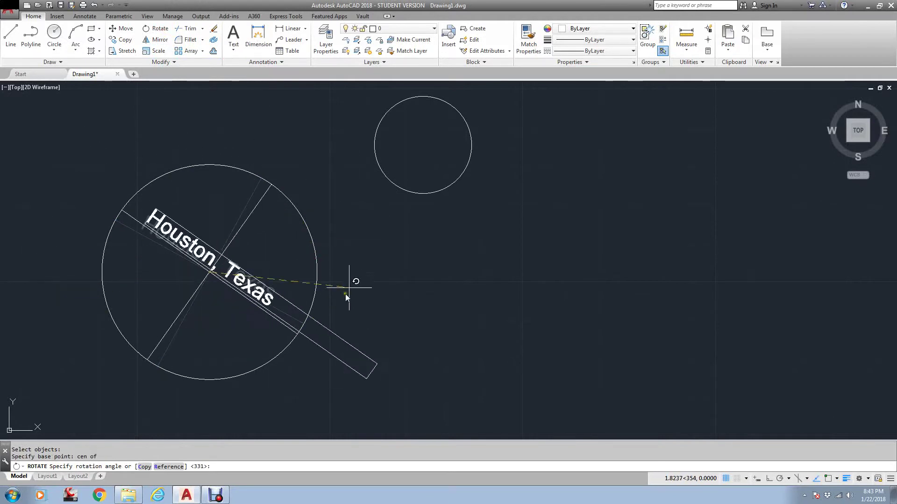
click(91, 273)
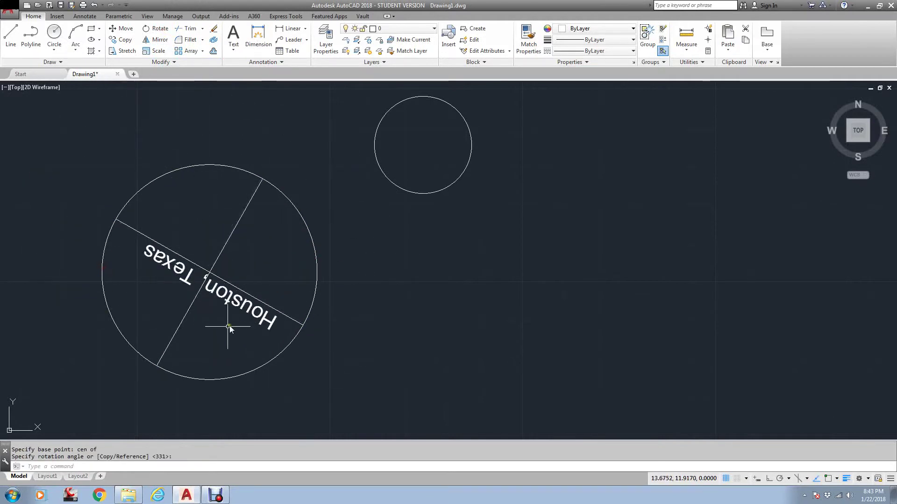
Rotate the crossing lines and the text by about 138° around a base point slightly off the circle's centre.
click(157, 28)
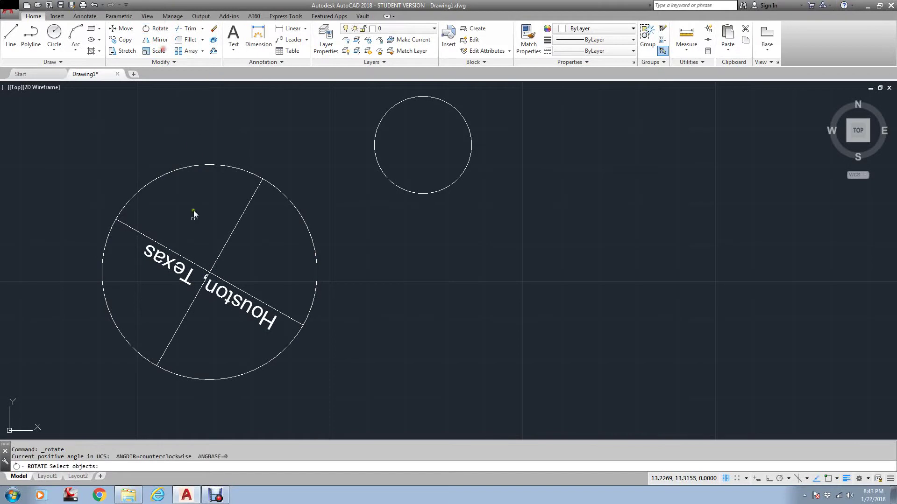
click(224, 194)
click(180, 301)
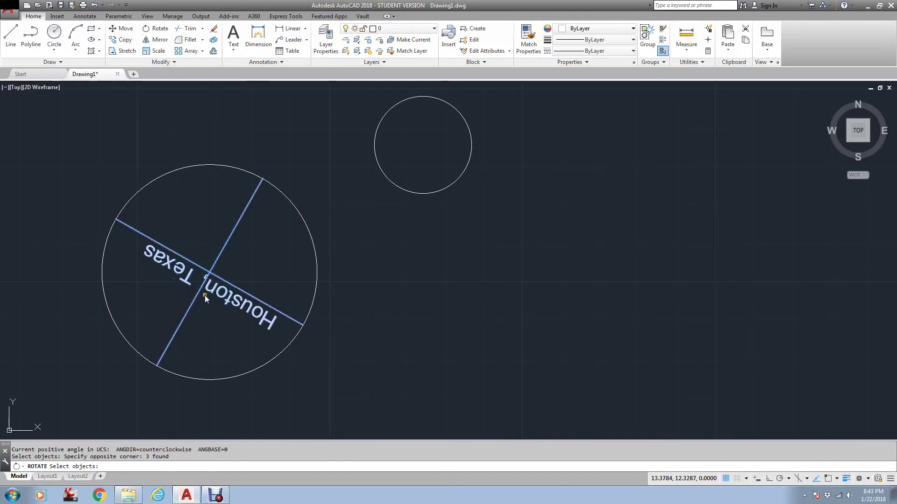
key(Return)
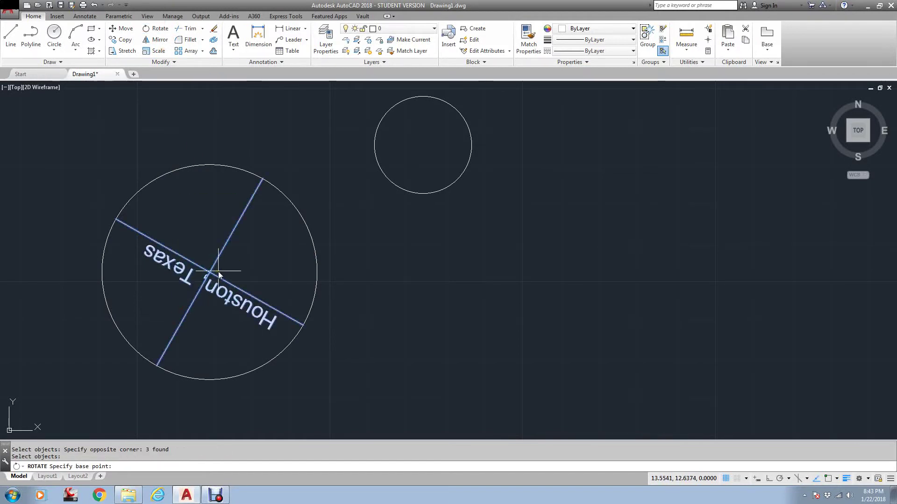
click(218, 271)
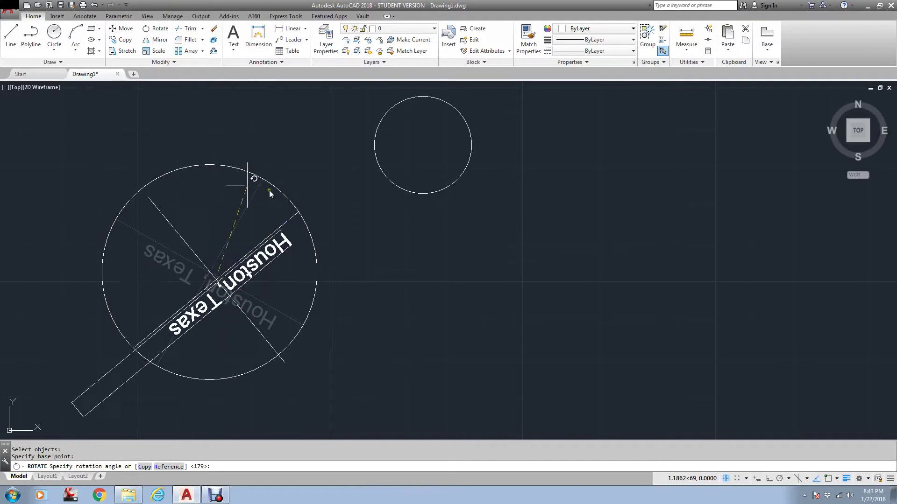
click(201, 256)
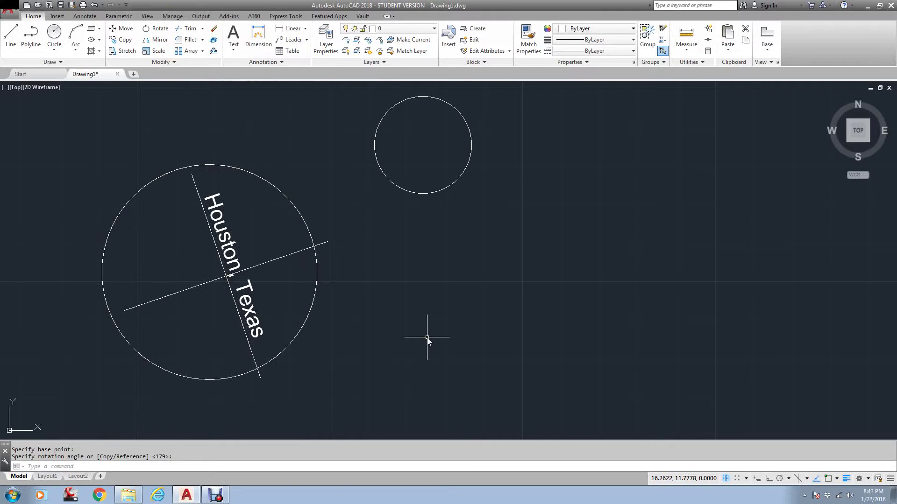
Draw a three-point arc curving over the empty area above the crossed circle.
scroll(427, 262, down, 3)
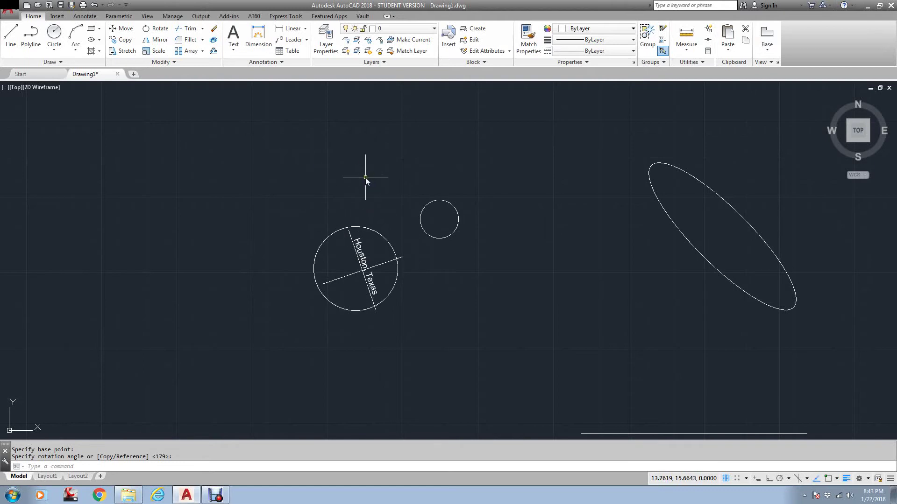
middle_drag(282, 111, 279, 166)
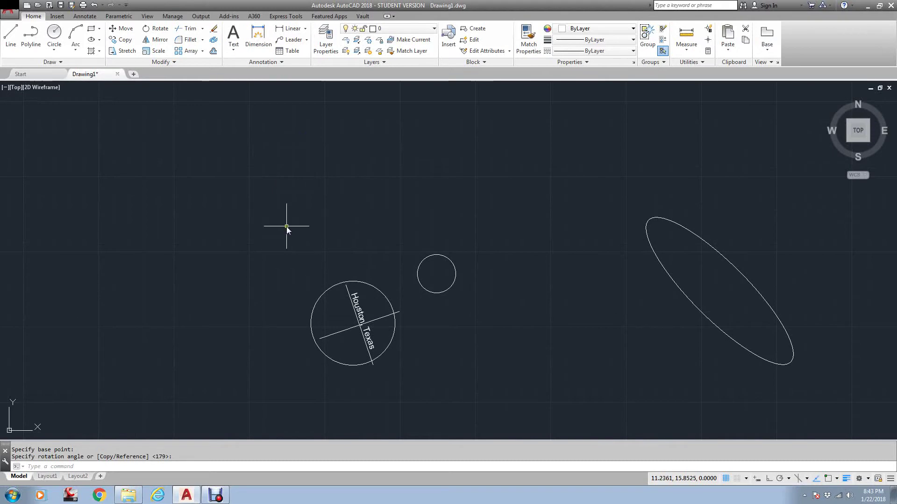
text(ar)
key(Return)
click(368, 215)
click(343, 184)
click(268, 200)
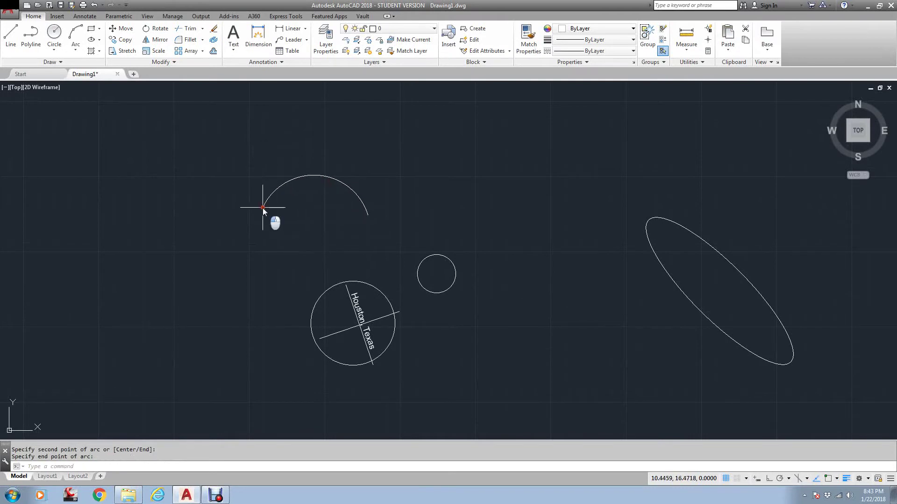
Draw a two-line arrowhead at the left end of the arc.
scroll(265, 201, up, 2)
text(l)
key(Return)
click(263, 200)
click(260, 211)
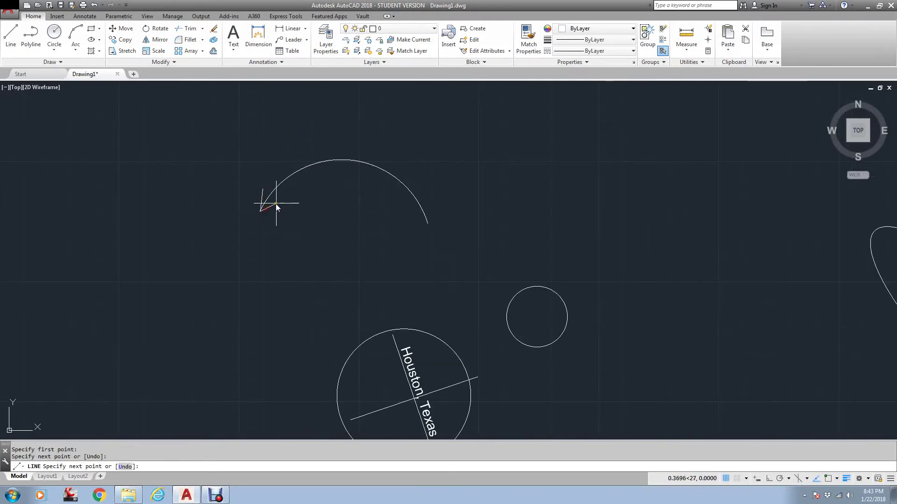
click(279, 202)
key(Return)
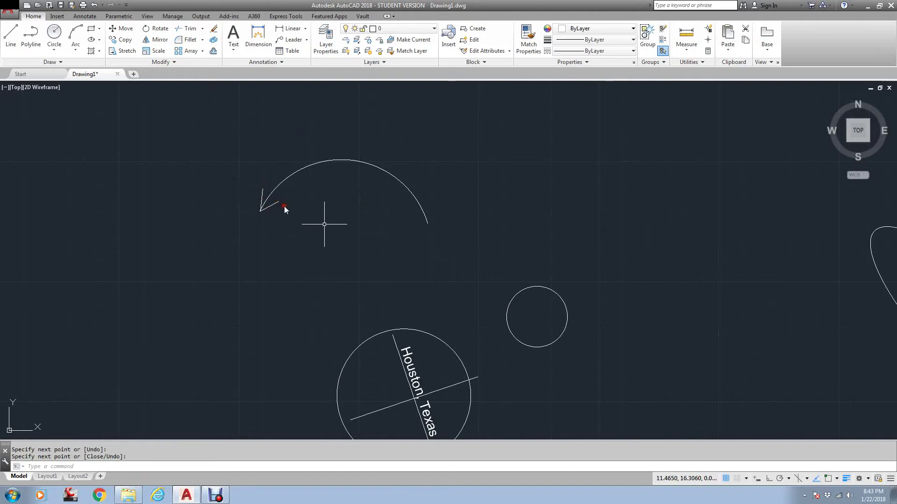
text(mi)
key(Return)
click(439, 229)
click(366, 201)
key(Return)
click(429, 224)
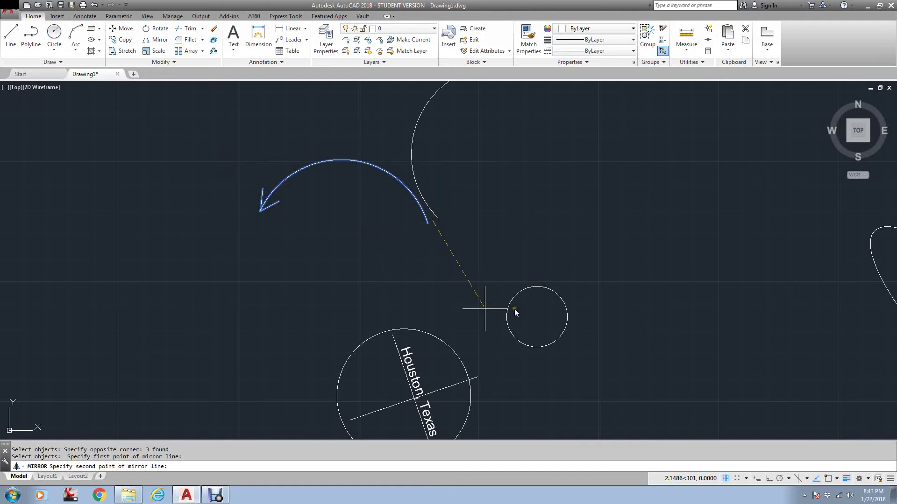
click(439, 304)
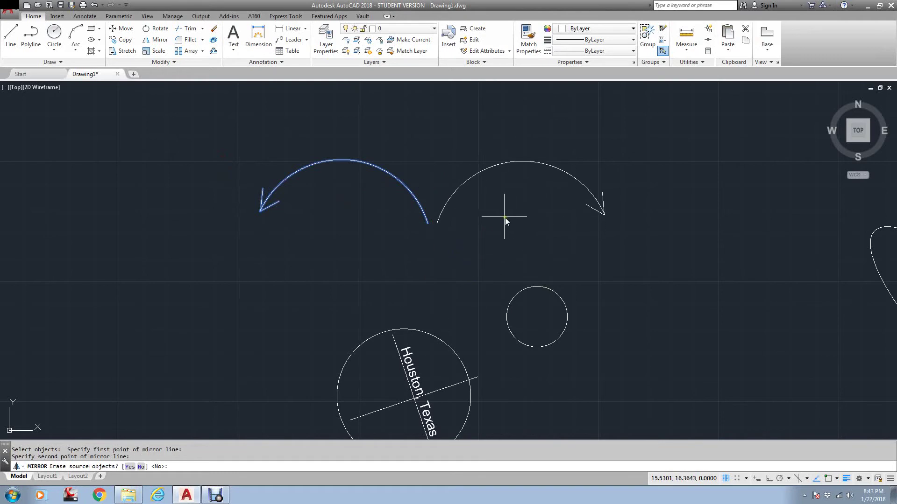
text(-)
key(Return)
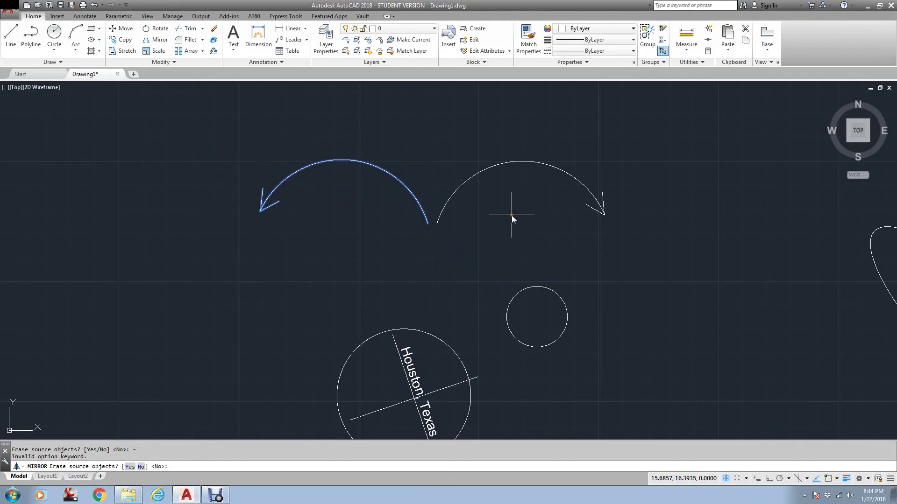
key(Escape)
key(Escape)
text(red)
key(Escape)
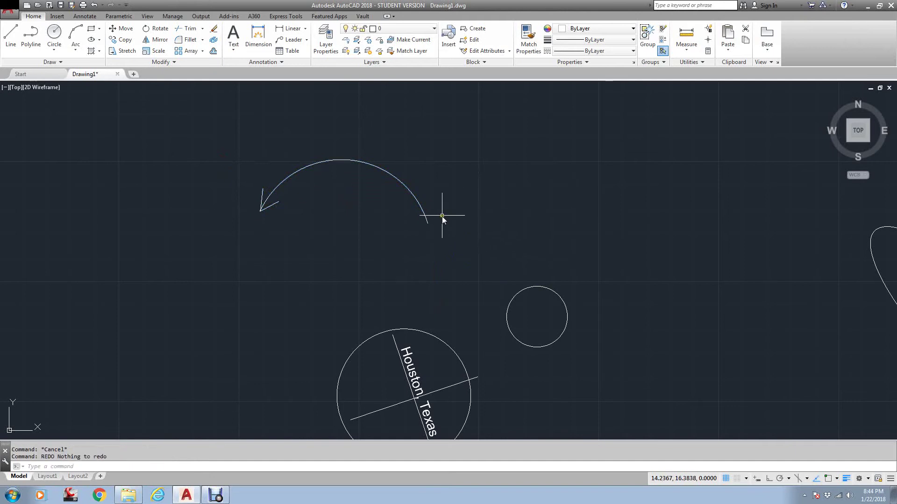
Mirror the arc and its arrowhead across a nearly vertical line just beside the arc's right end, keeping the source objects.
text(mi)
key(Return)
click(458, 226)
click(250, 161)
key(Return)
click(435, 219)
click(436, 158)
key(Return)
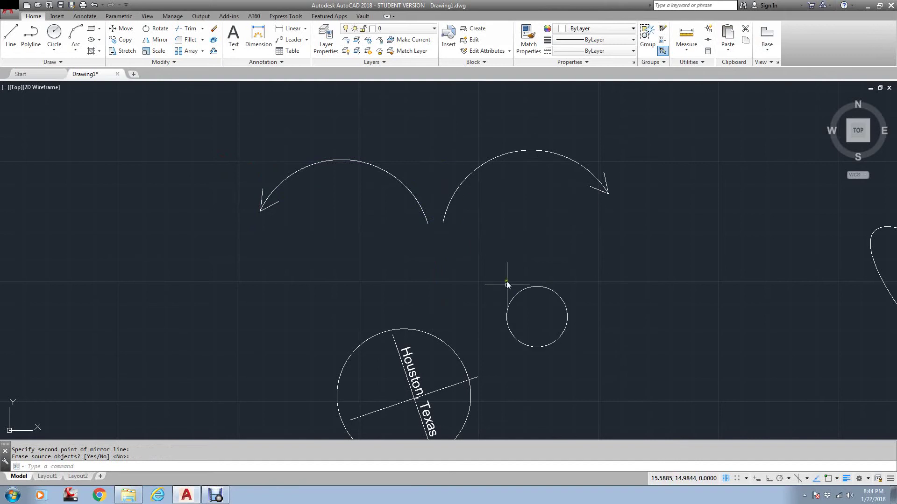
Draw a short horizontal line as a minus sign beneath the right arc arrow, with Ortho on.
middle_drag(486, 311, 547, 176)
scroll(547, 238, down, 2)
middle_drag(547, 239, 227, 289)
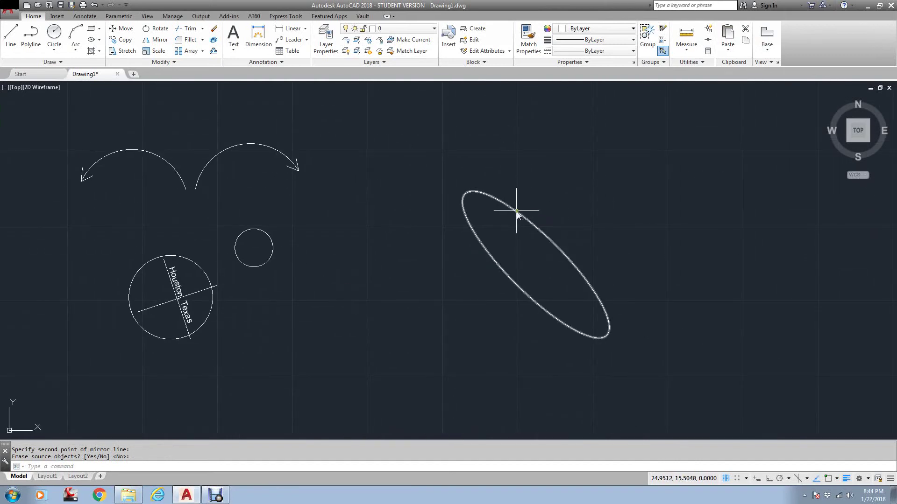
text(l)
key(Return)
click(241, 178)
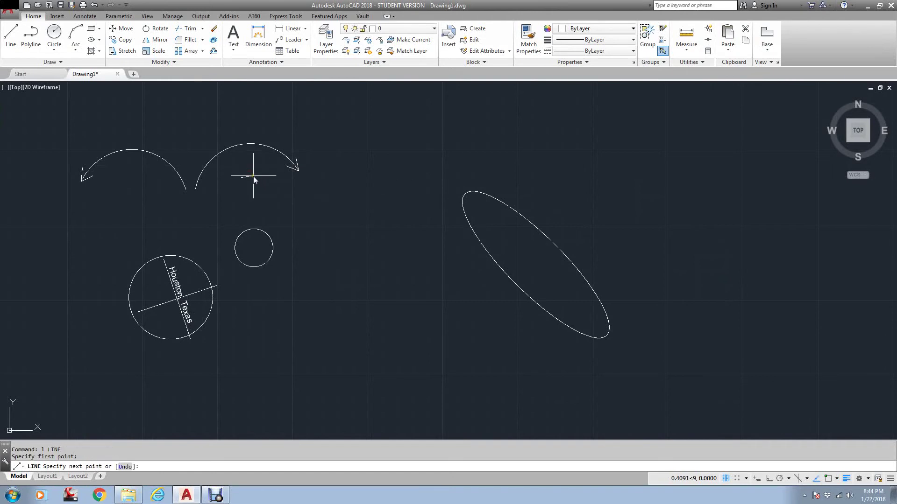
key(F8)
click(257, 174)
key(Return)
Draw a plus sign from two short crossing lines beneath the left arc arrow.
key(Return)
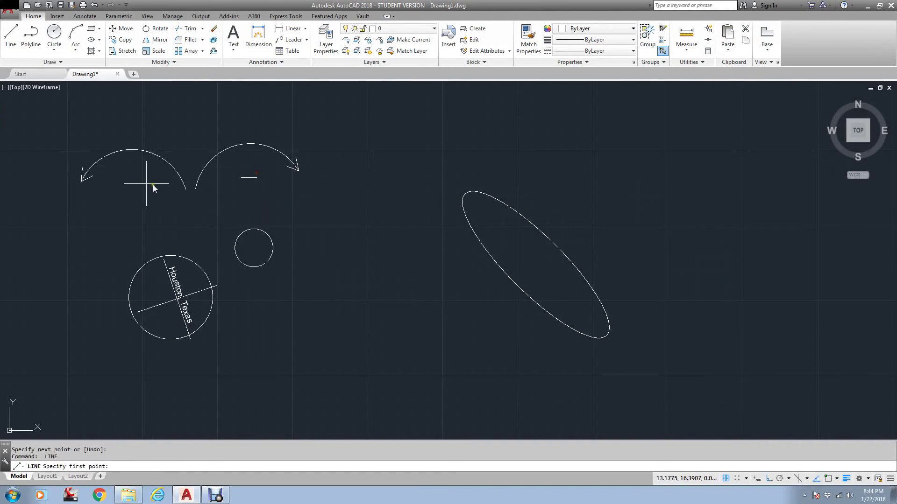
click(120, 183)
key(Return)
key(Return)
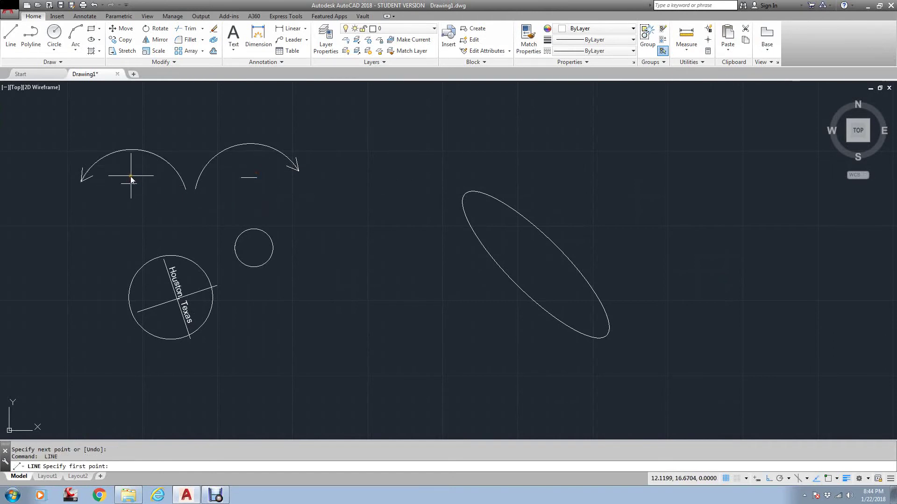
click(129, 177)
click(130, 191)
key(Return)
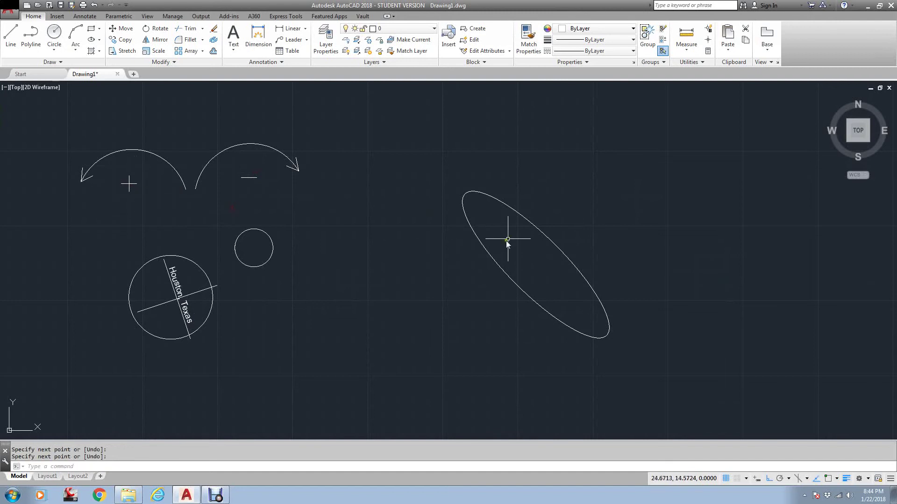
Rotate the ellipse by -50 degrees about its lower-right end.
click(156, 29)
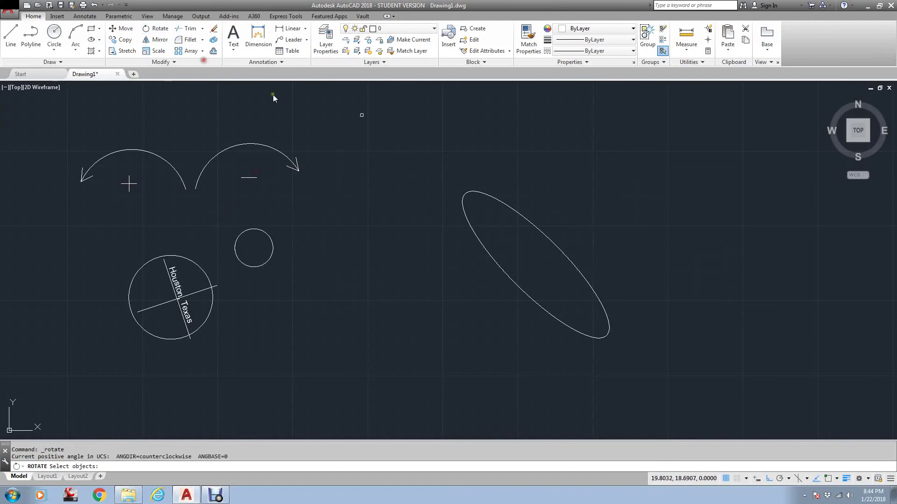
click(514, 206)
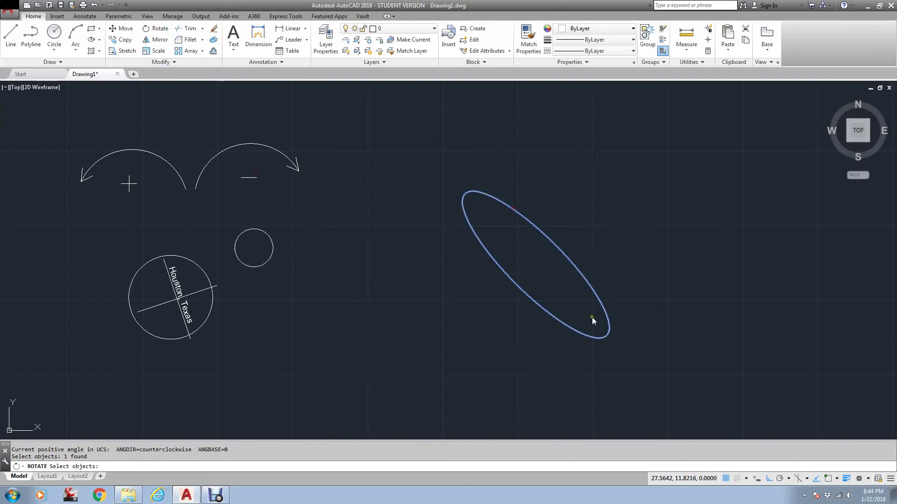
key(Return)
click(607, 334)
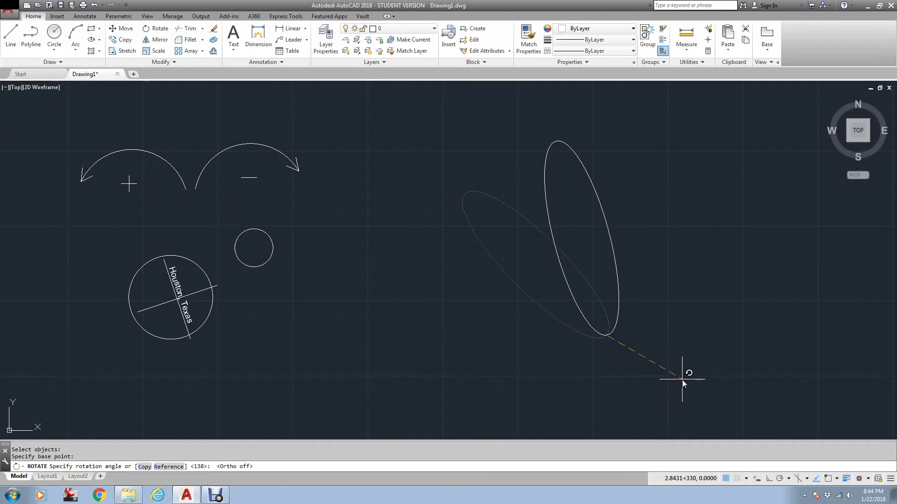
text(-50)
key(Return)
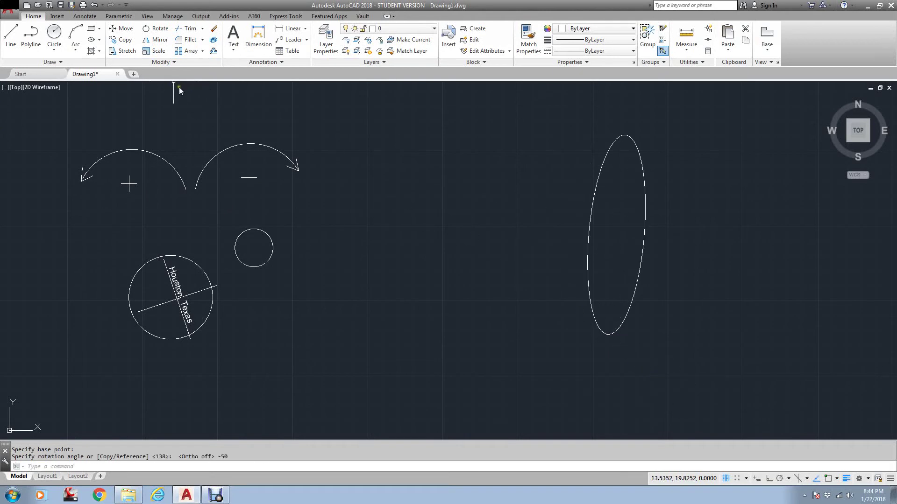
Rotate the upright ellipse by 45 degrees about its lower end.
click(156, 32)
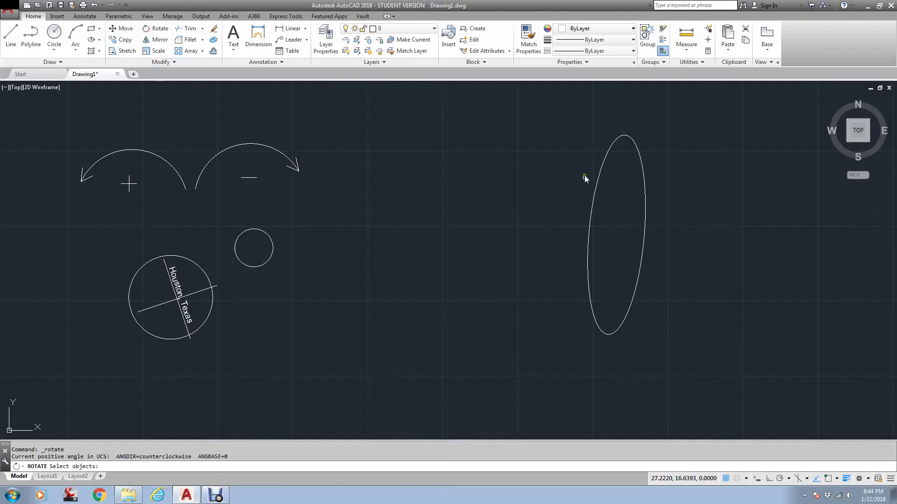
click(593, 189)
key(Return)
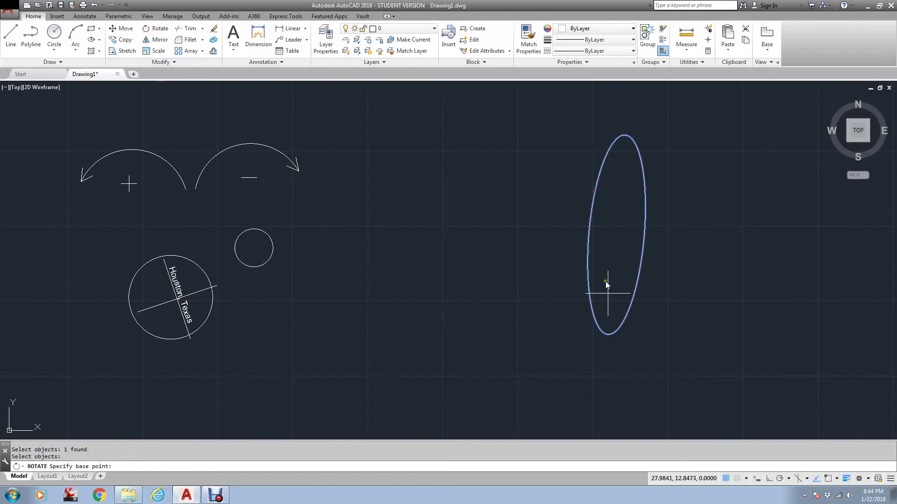
click(610, 336)
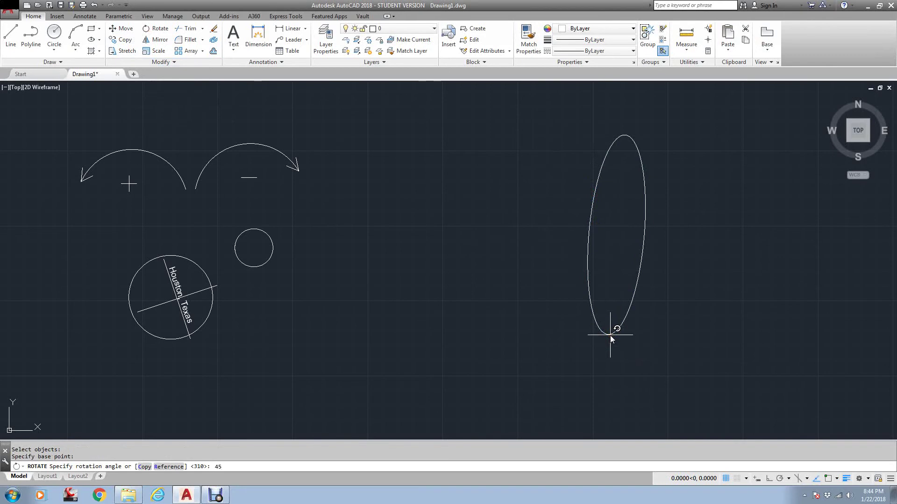
text(45)
key(Return)
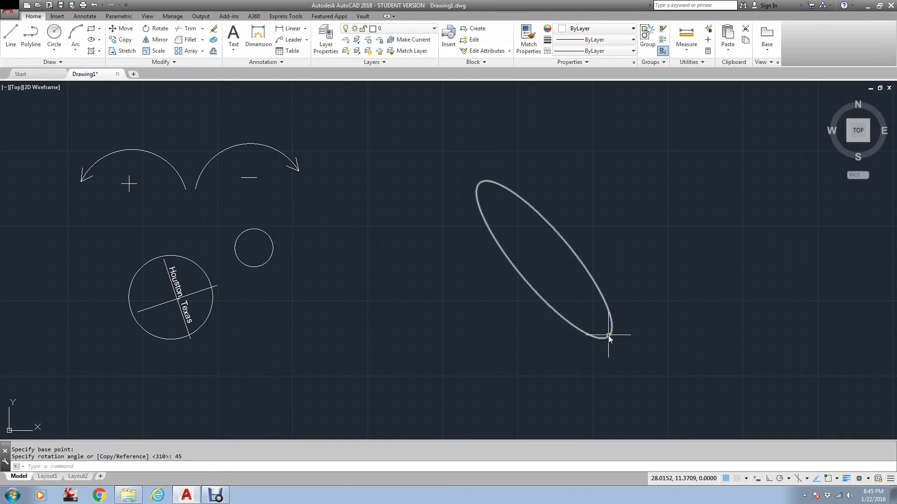
Rotate the long horizontal line beneath the ellipse by 45 degrees about its midpoint.
scroll(366, 299, down, 4)
scroll(296, 300, up, 6)
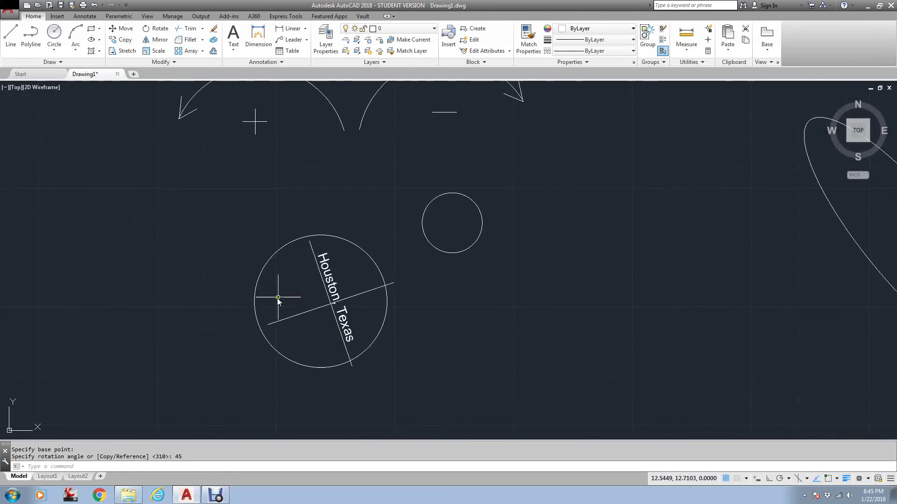
scroll(329, 233, down, 4)
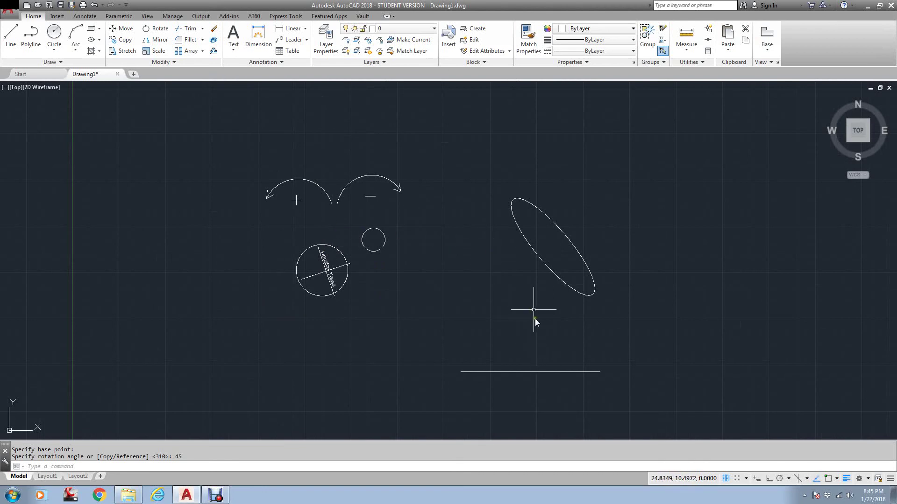
middle_drag(540, 320, 484, 271)
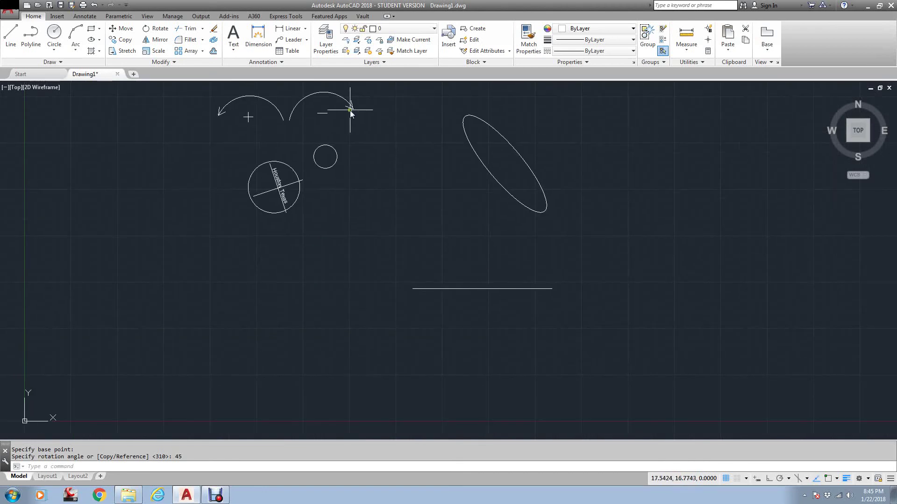
click(159, 29)
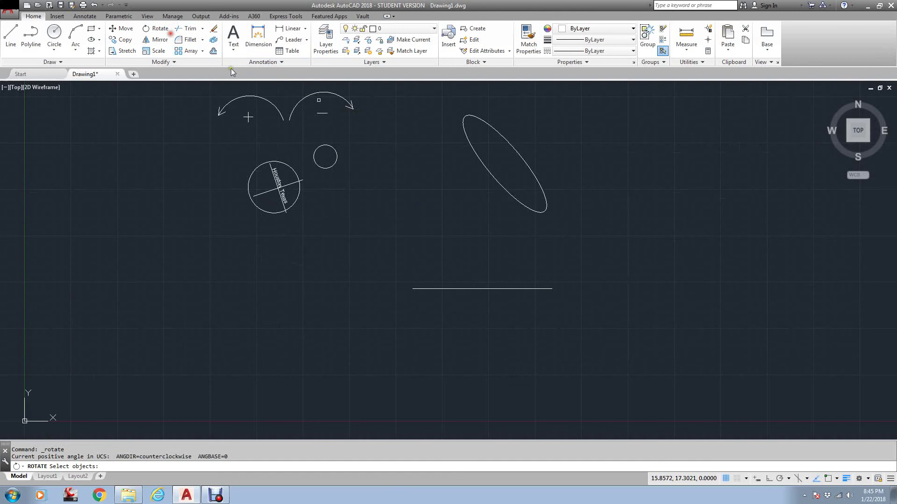
click(490, 289)
key(Return)
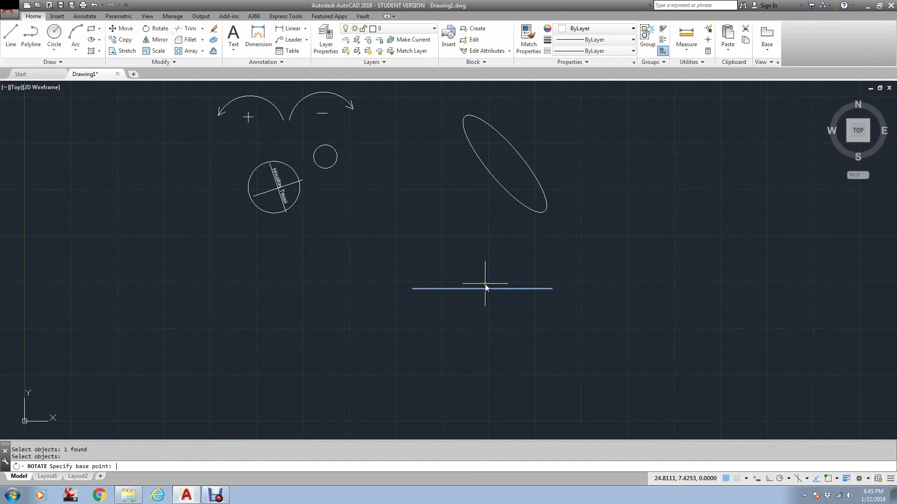
text(mid)
key(Return)
click(480, 291)
text(45)
key(Return)
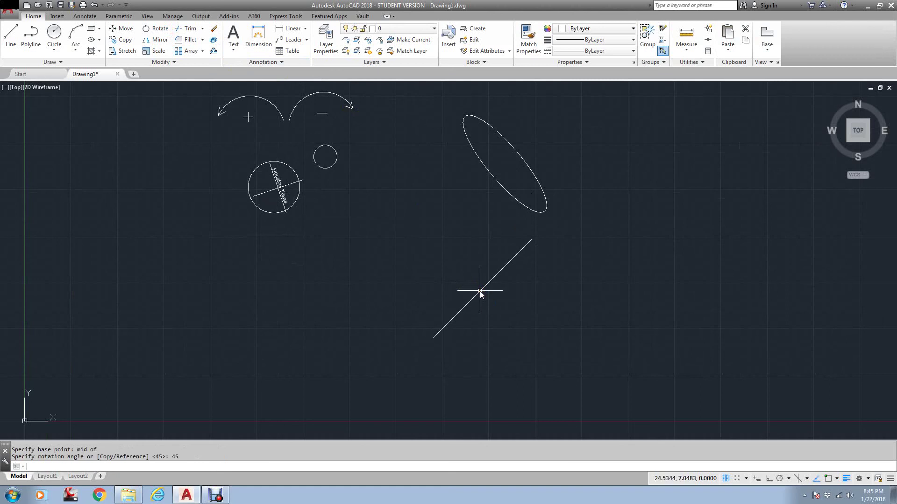